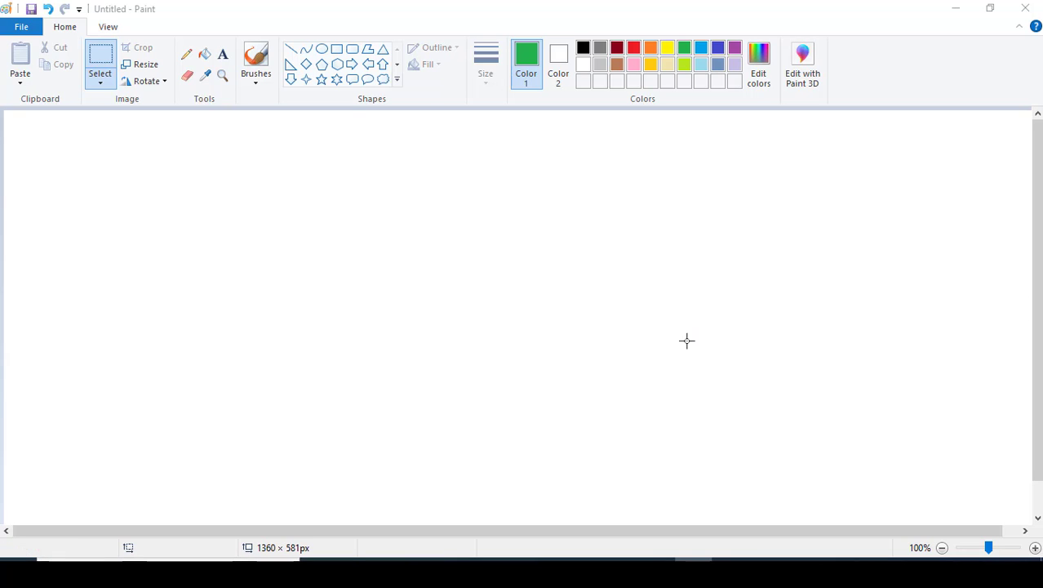
Step: Draw a large closed, rounded catchment outline, wide above and narrow below, with a green brush
left_click_drag(512, 151, 416, 195)
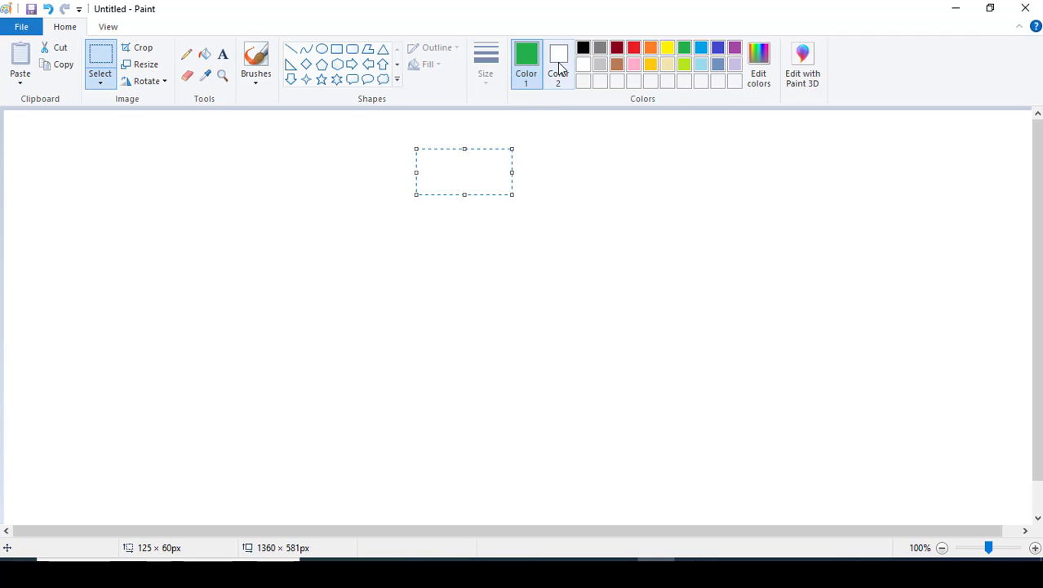
left_click(255, 61)
mouse_move(381, 254)
left_mouse_down()
mouse_move(416, 188)
mouse_move(500, 160)
mouse_move(678, 182)
mouse_move(716, 268)
mouse_move(658, 364)
mouse_move(622, 463)
mouse_move(579, 508)
mouse_move(508, 500)
mouse_move(452, 436)
mouse_move(380, 247)
left_mouse_up()
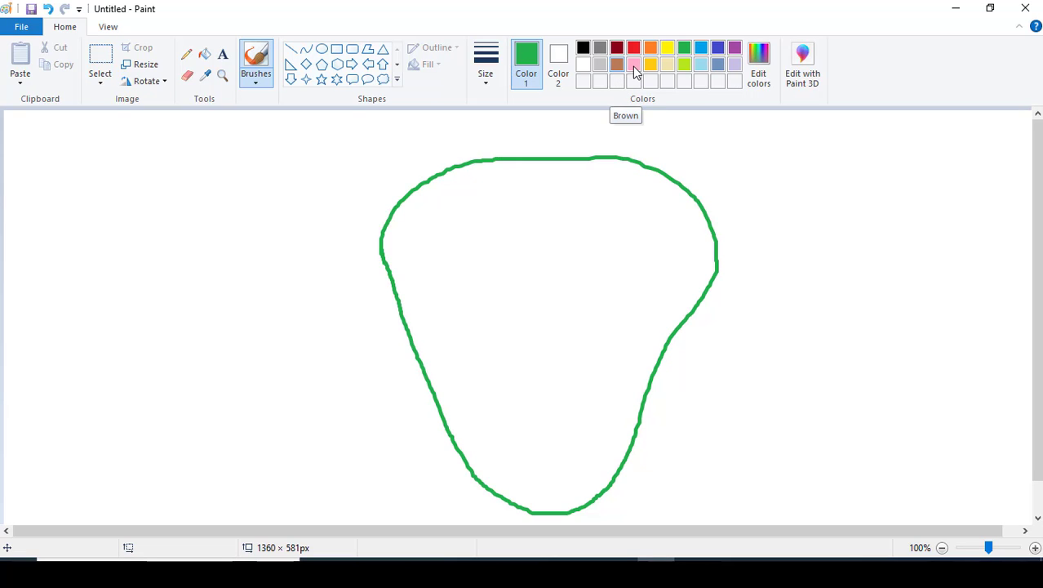
Step: Brush a black main stream down the middle of the outline and a blue tributary branching off its lower part
left_click(582, 49)
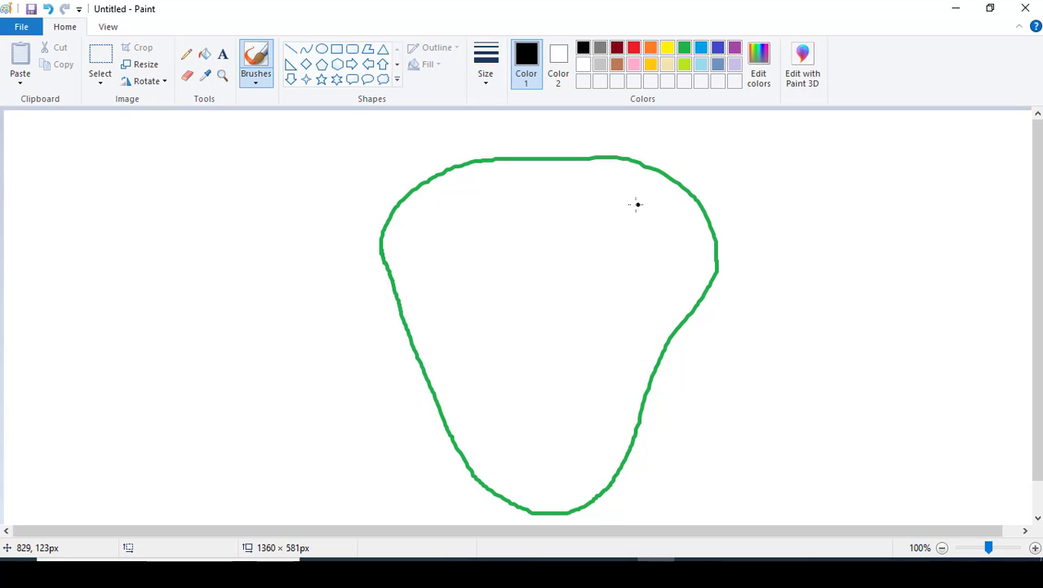
mouse_move(516, 187)
left_mouse_down()
mouse_move(534, 212)
mouse_move(545, 295)
mouse_move(545, 481)
left_mouse_up()
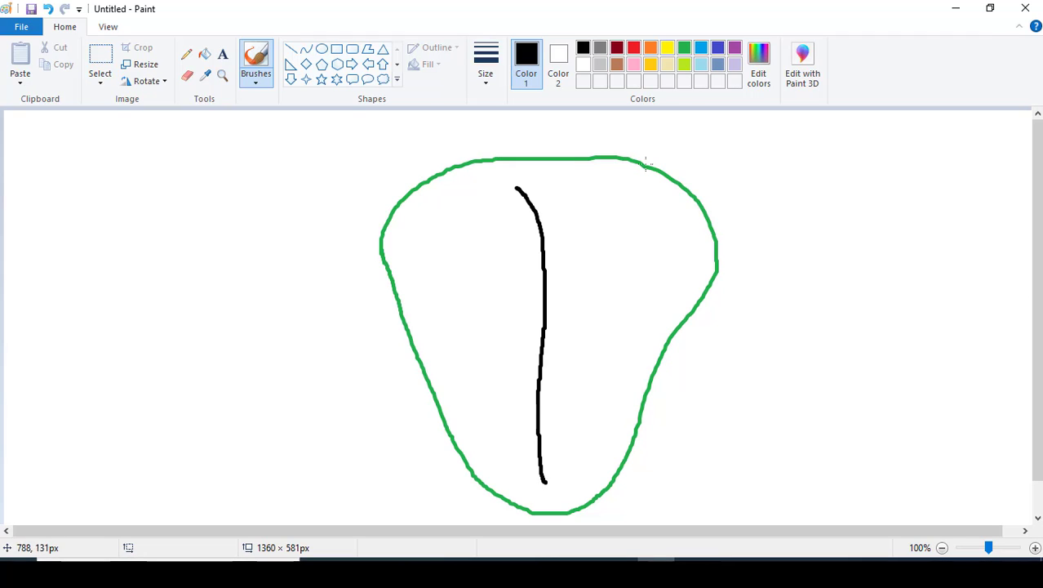
left_click(700, 49)
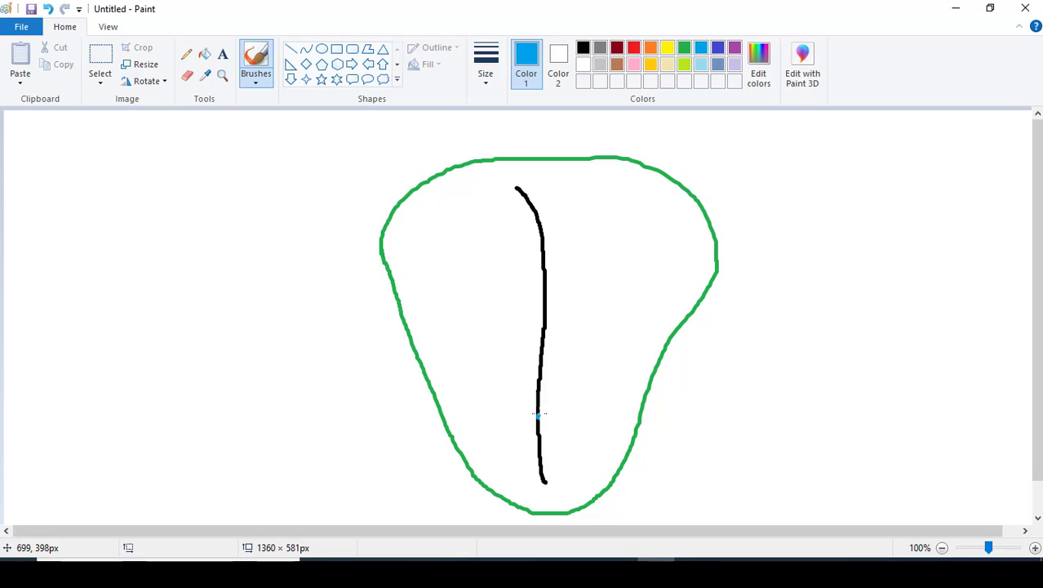
left_click_drag(551, 392, 648, 303)
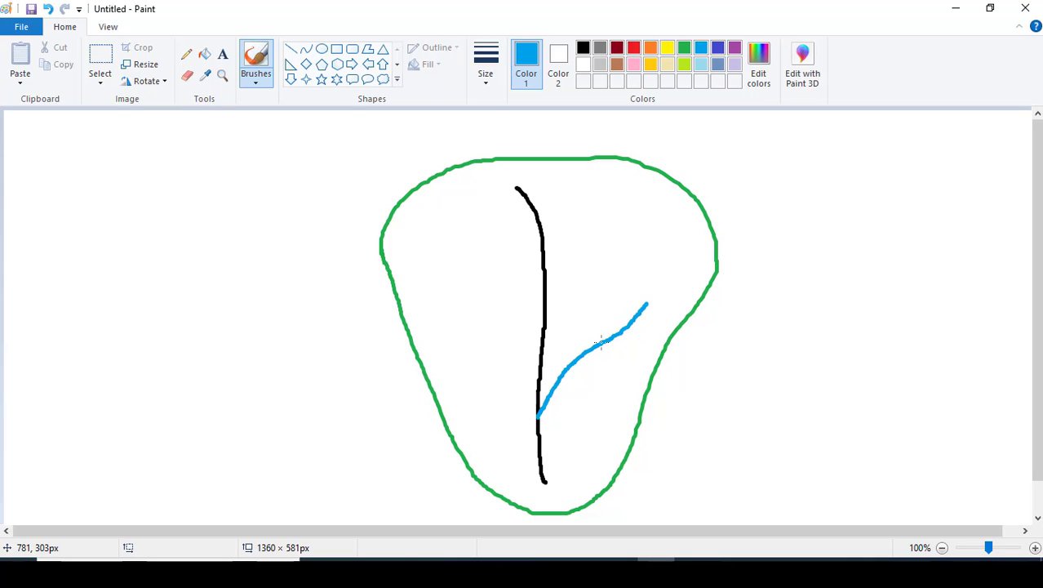
Step: Brush a gold branch rising from the blue tributary and two green branches off the gold one
left_click(651, 65)
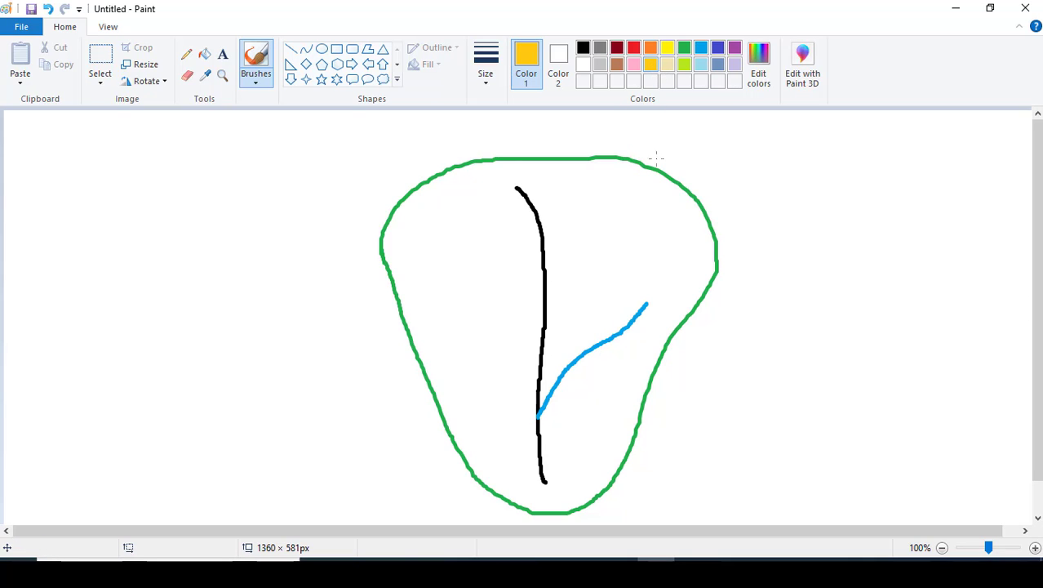
mouse_move(587, 347)
left_mouse_down()
mouse_move(613, 306)
mouse_move(622, 235)
left_mouse_up()
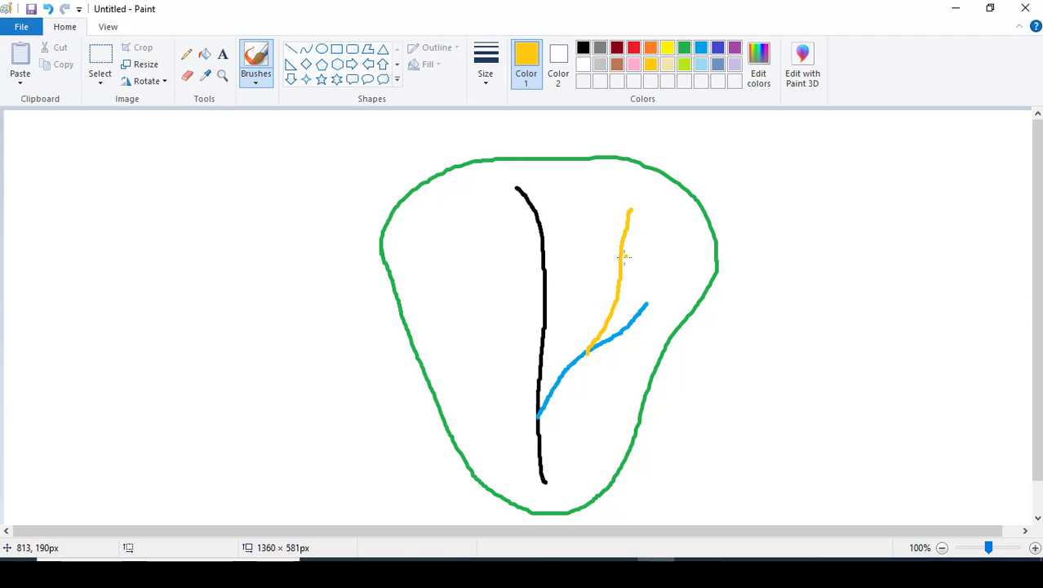
left_click(686, 49)
left_click_drag(621, 265, 665, 219)
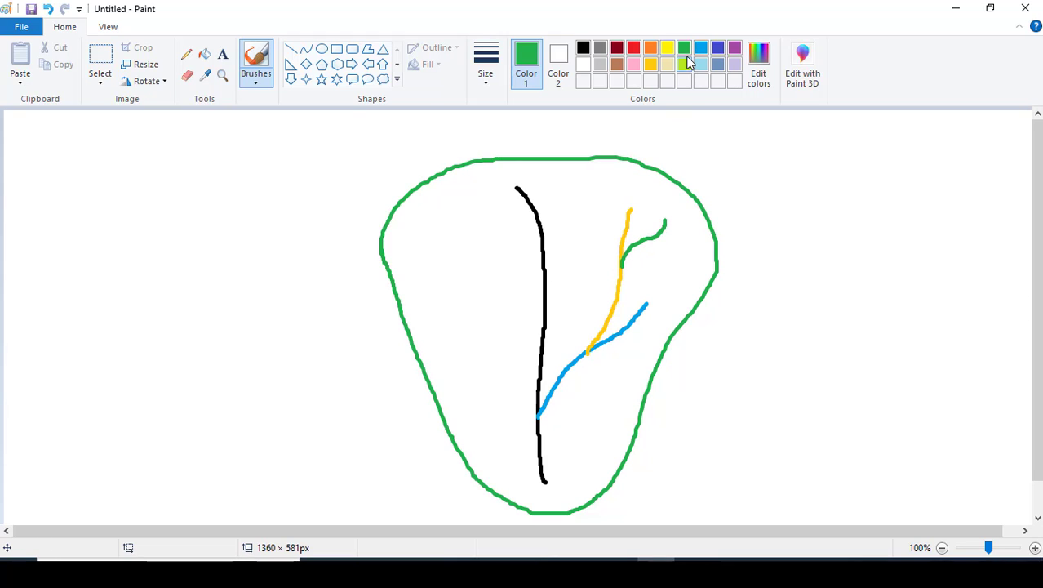
left_click_drag(618, 294, 594, 242)
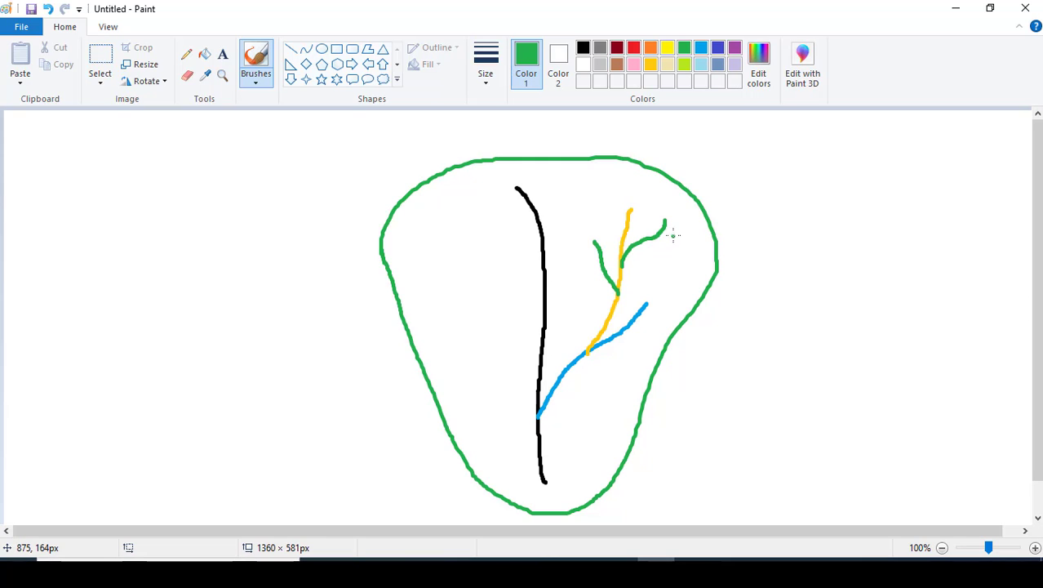
Step: Handwrite labels beside the streams: green 4, gold 3 and light blue 2 on the branches, and a black 4 by the main stream
left_click_drag(679, 244, 685, 236)
left_click(667, 49)
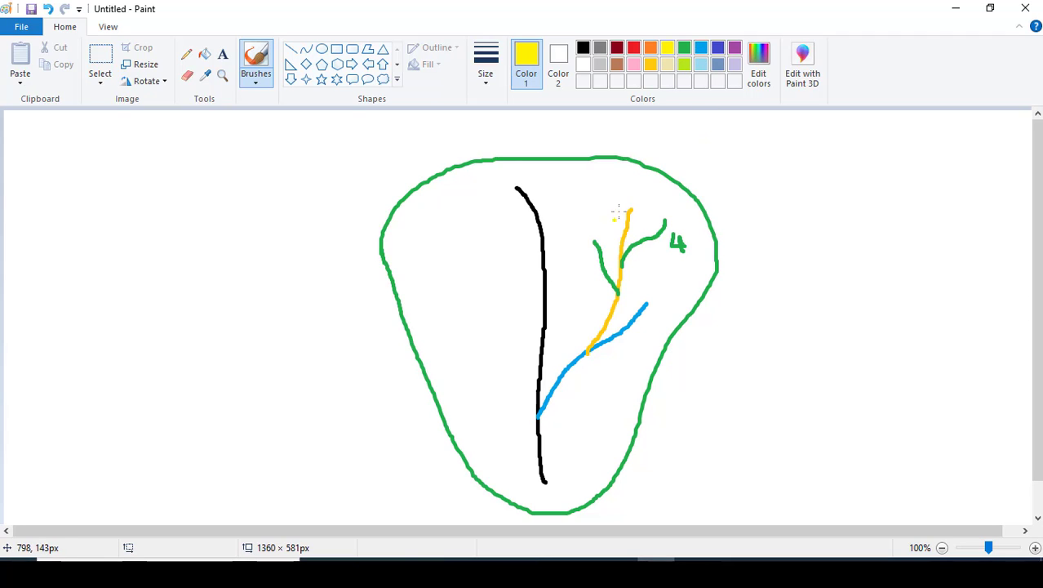
left_click(650, 64)
left_click_drag(618, 230, 608, 235)
left_click(701, 67)
left_click_drag(617, 353, 628, 365)
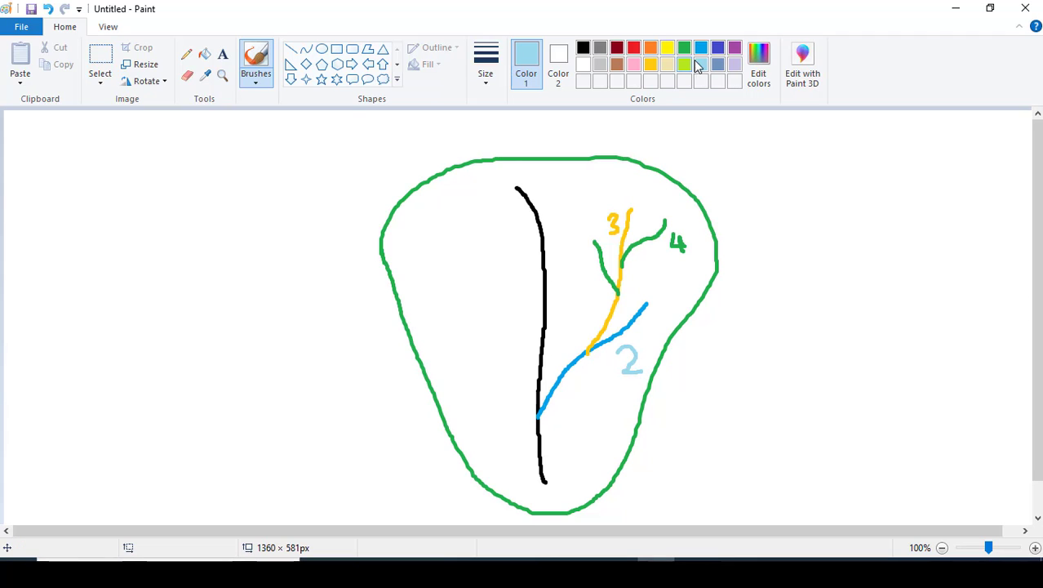
left_click(583, 48)
left_click_drag(513, 304, 510, 336)
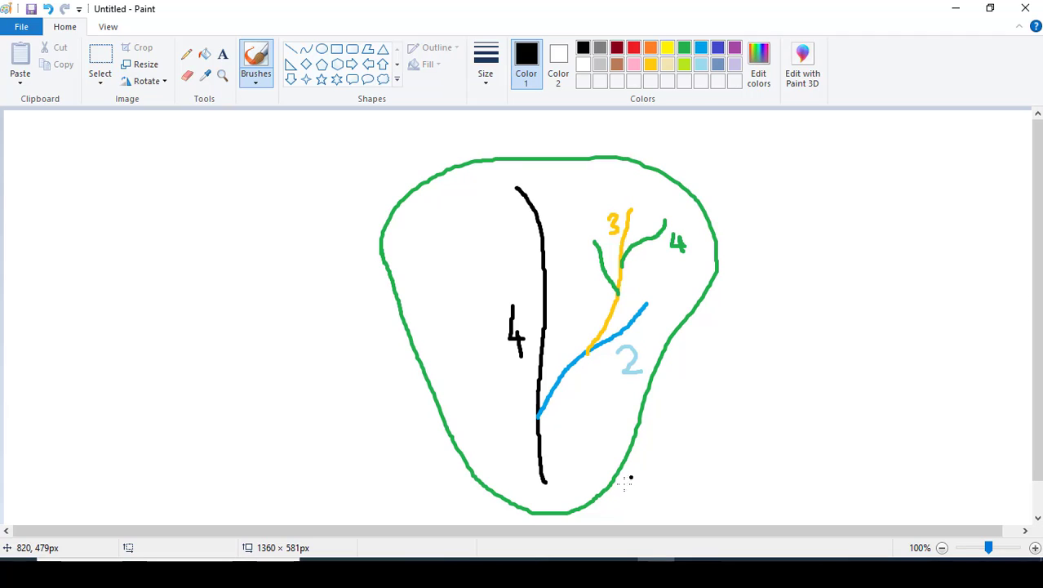
mouse_move(684, 421)
left_mouse_down()
mouse_move(696, 431)
mouse_move(774, 387)
left_mouse_up()
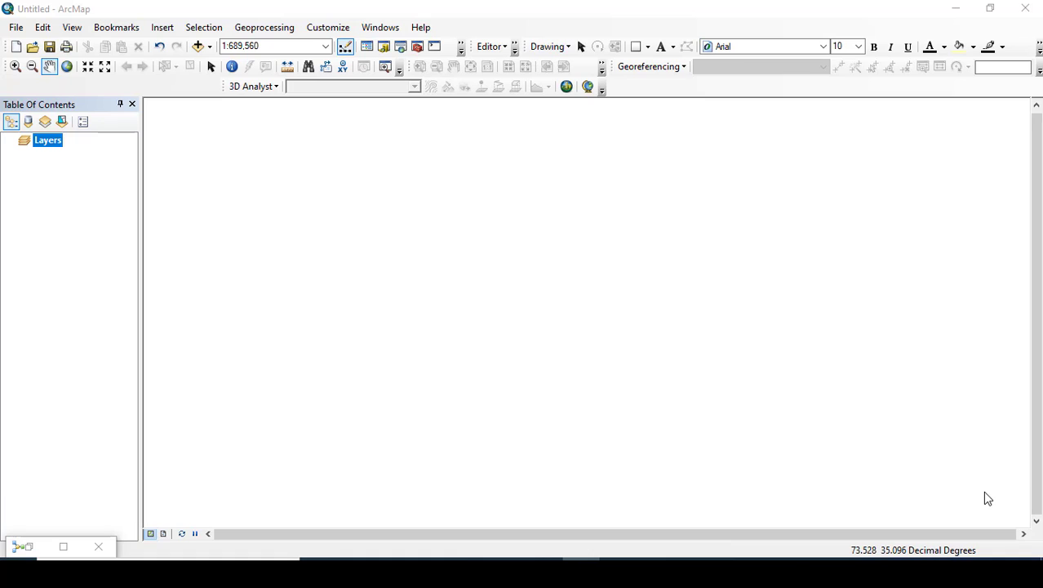
Step: Switch to ArcMap and add DEM1.tif and Swat_Bahrain.shp from the Lab_Task-4 data folders
left_click(198, 47)
double_click(373, 226)
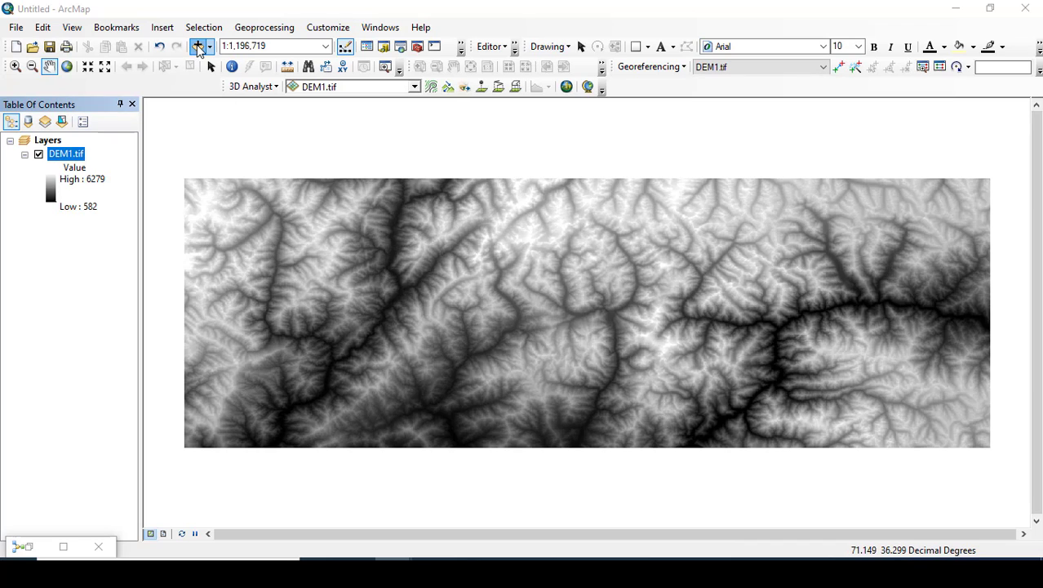
left_click(198, 47)
left_click(544, 185)
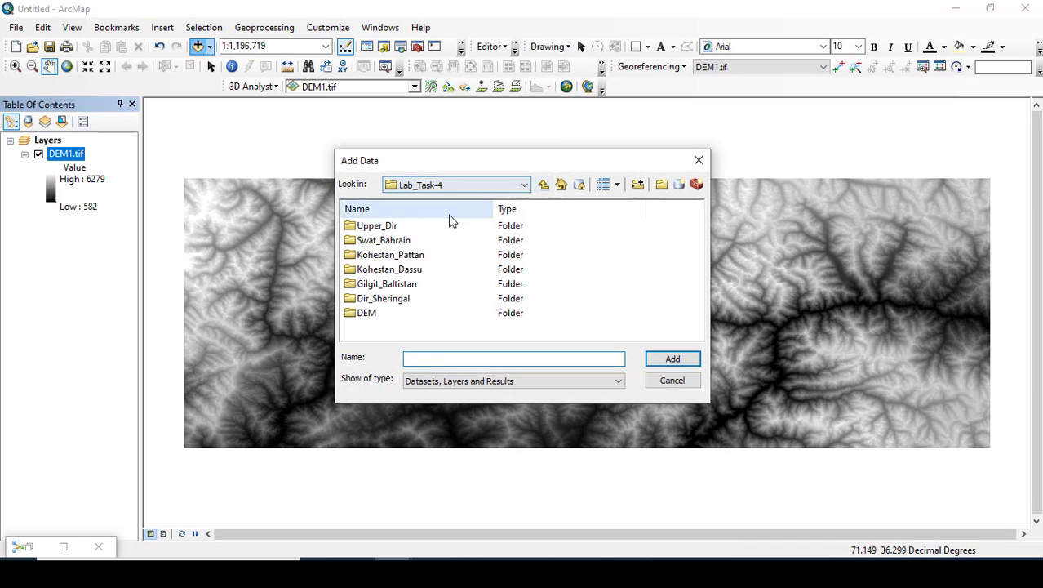
double_click(390, 241)
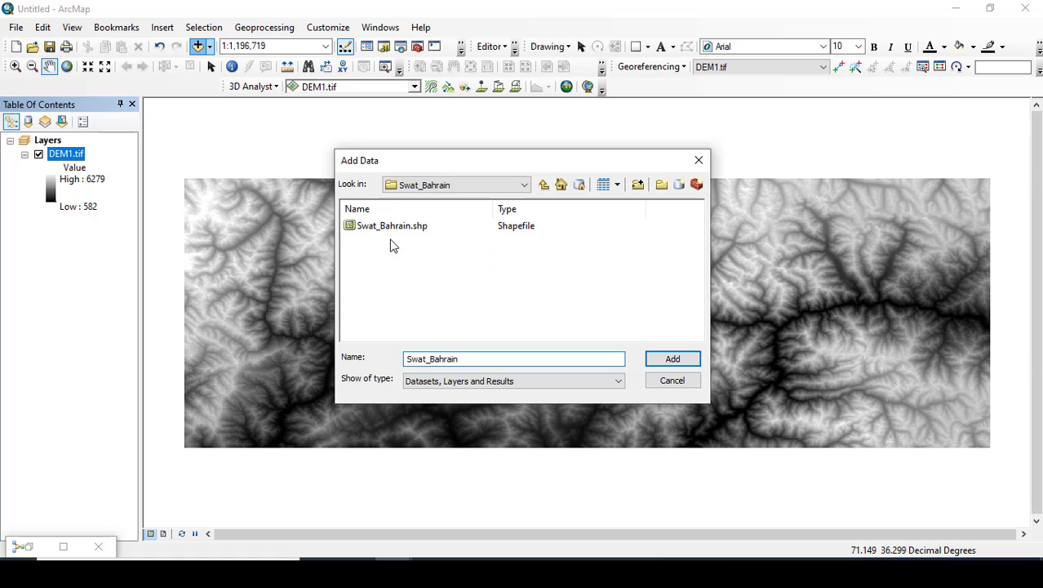
double_click(397, 228)
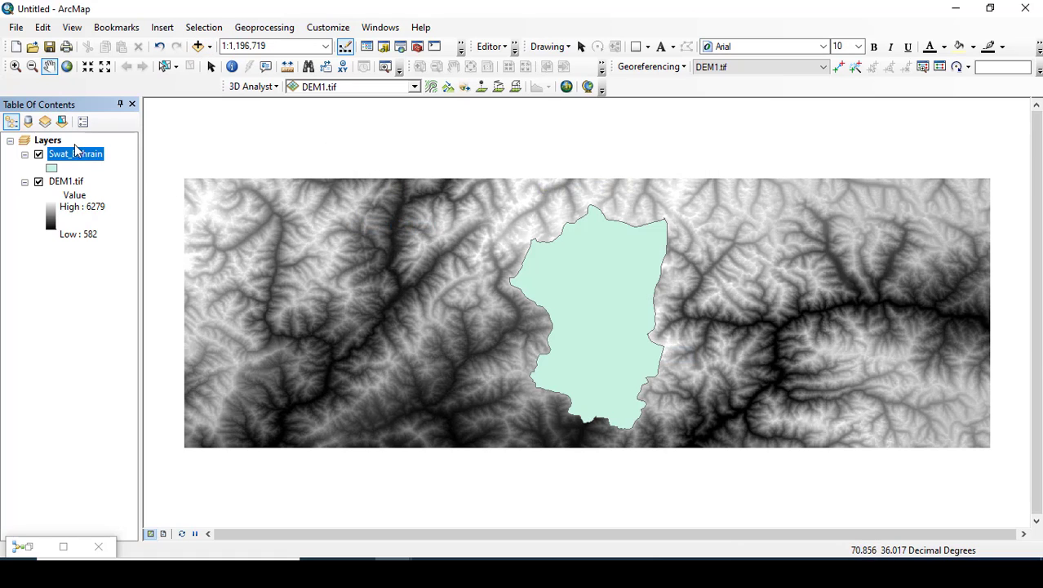
Step: Run Extract by Mask on DEM1.tif with Swat_Bahrain as the mask, saving the output raster as Extract_Raster in Default1.gdb
left_click(400, 47)
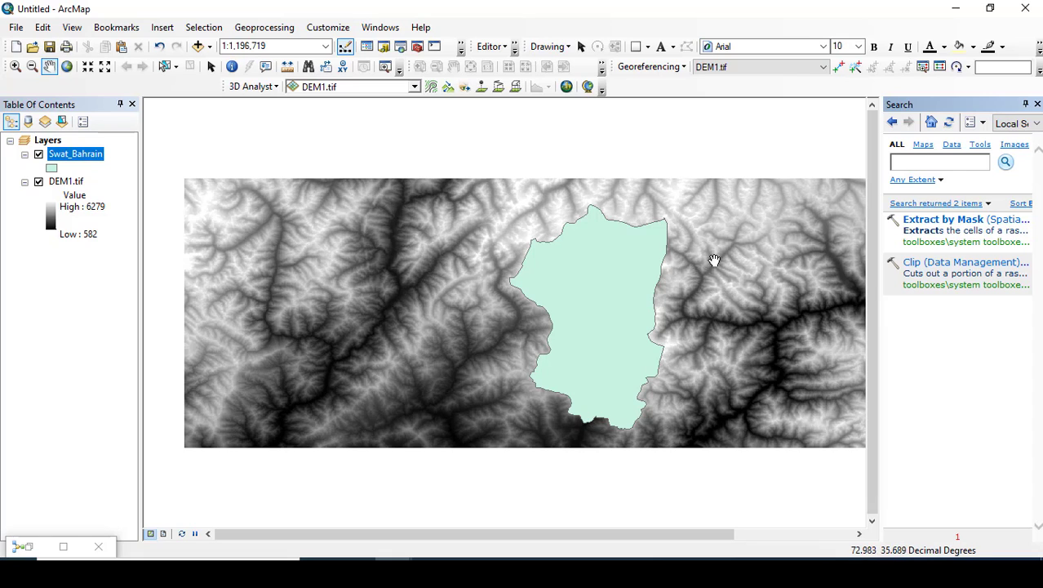
left_click(947, 222)
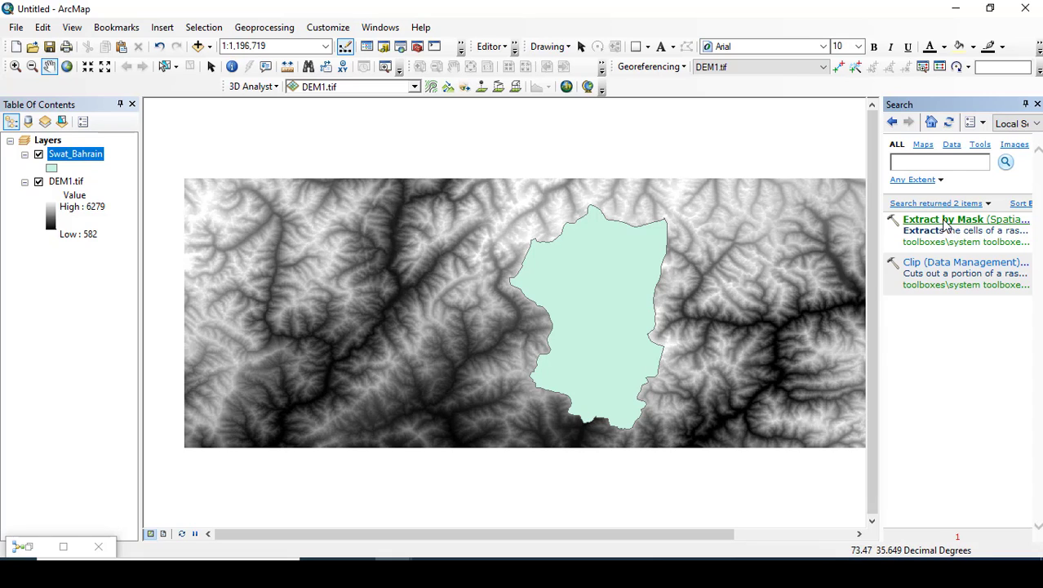
left_click_drag(74, 179, 289, 140)
left_click_drag(98, 157, 260, 172)
left_click_drag(440, 202, 388, 201)
left_click(424, 245)
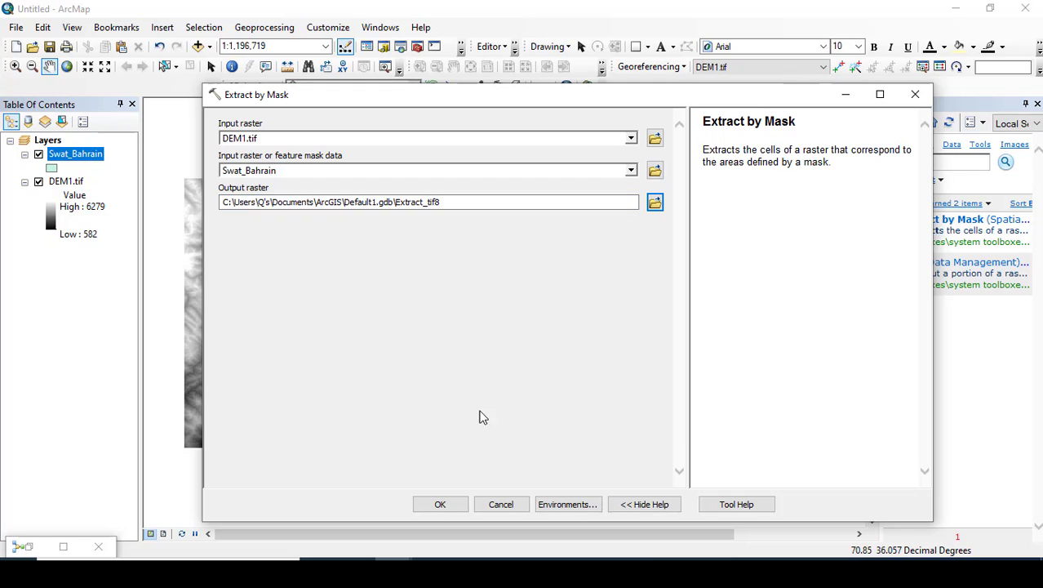
left_click(449, 203)
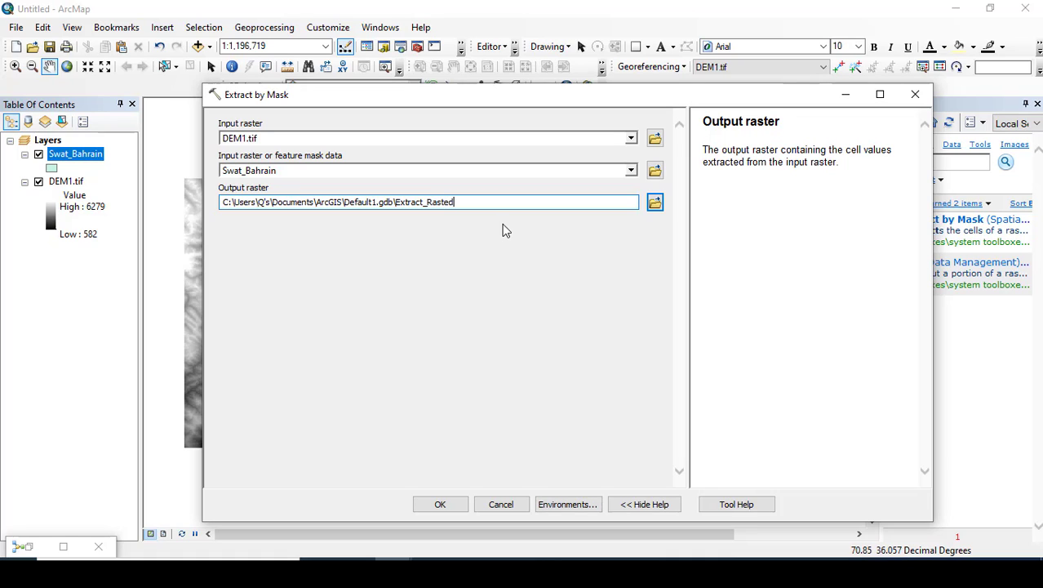
key("Return")
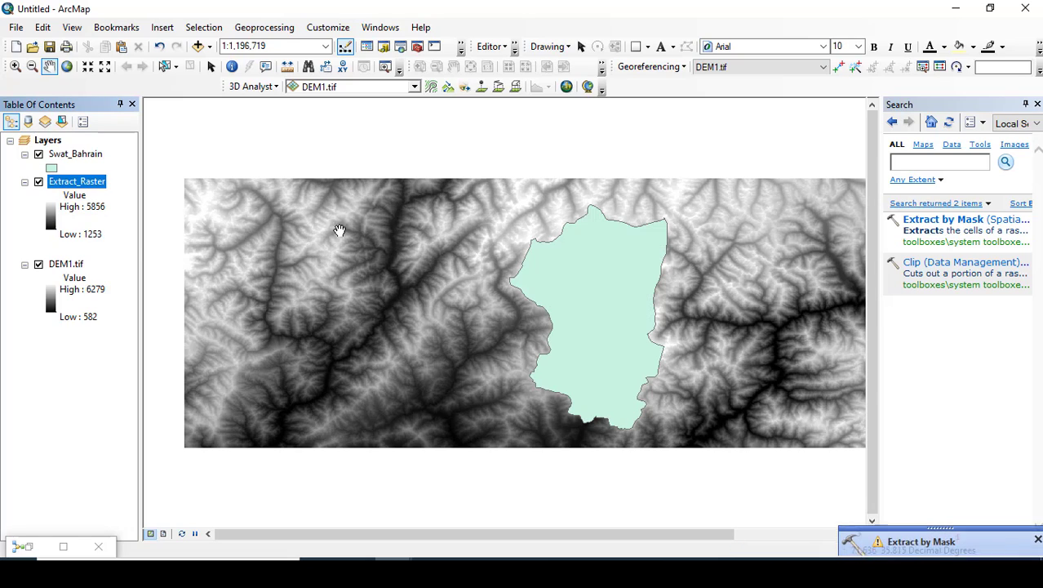
Step: Hide the DEM1.tif and Swat_Bahrain layers and change the Swat_Bahrain symbol to an unfilled outline
left_click(39, 263)
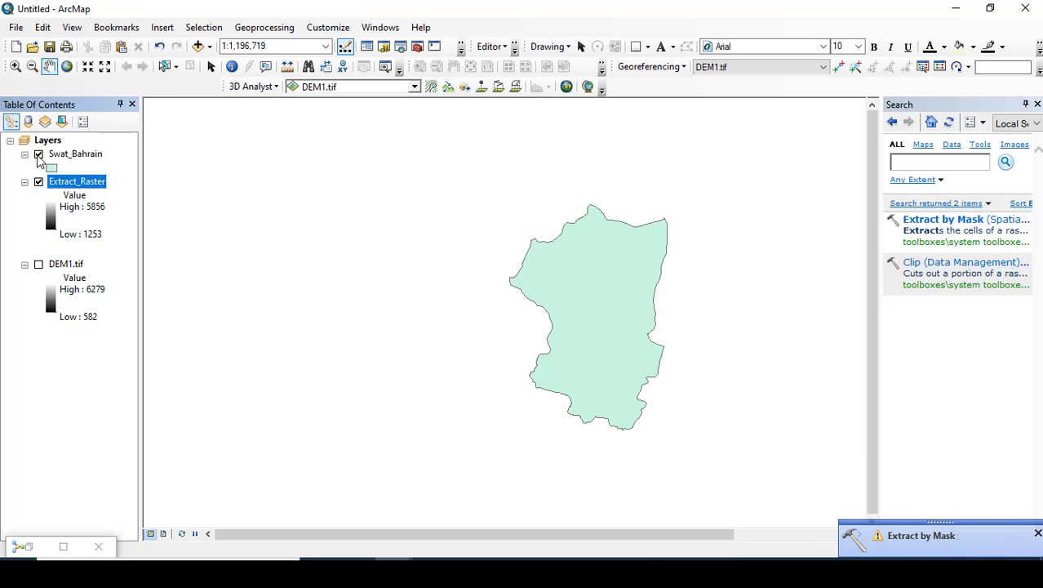
left_click(38, 154)
left_click(51, 169)
double_click(375, 261)
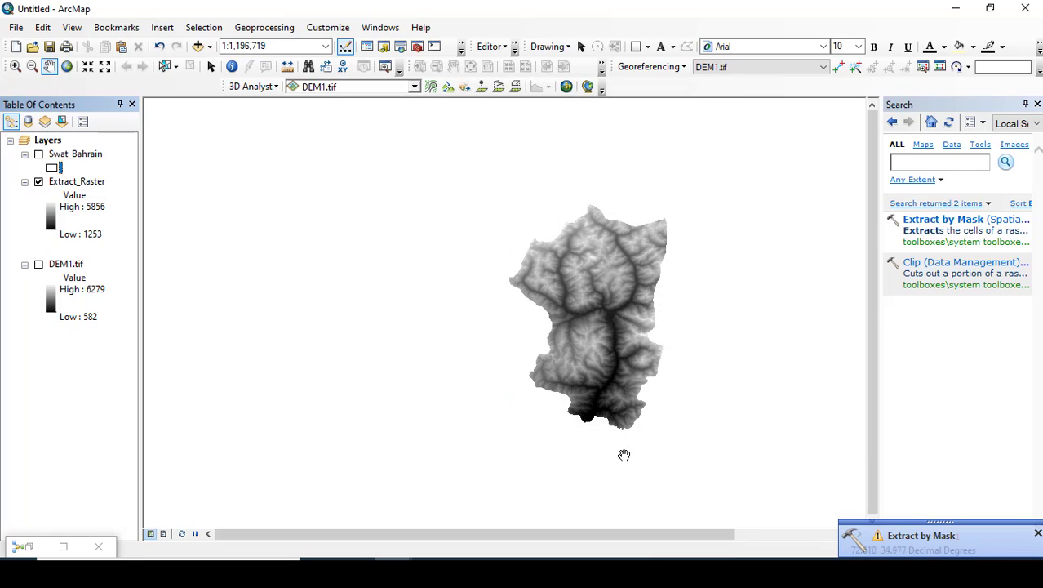
left_click(1036, 533)
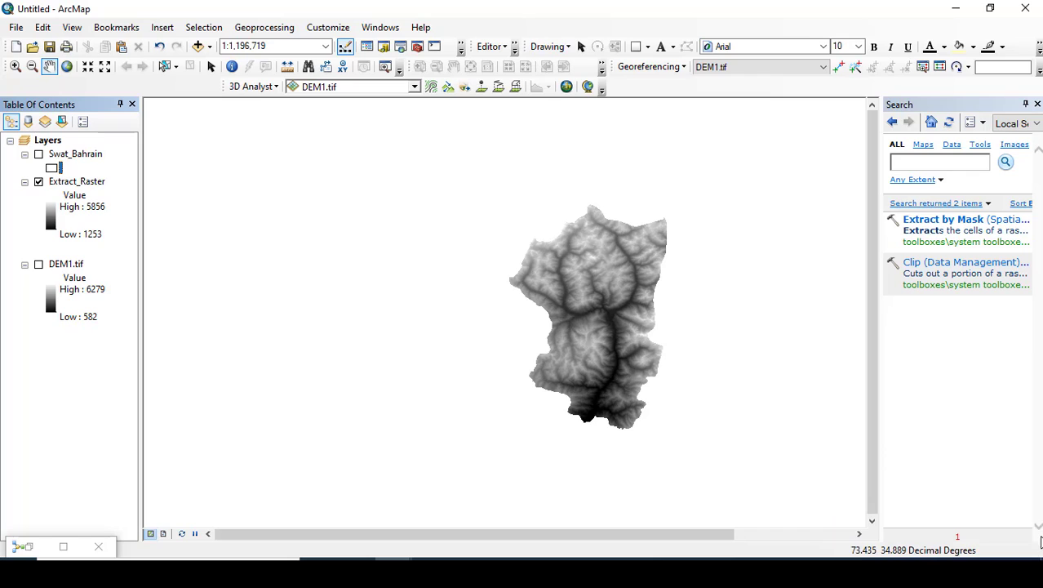
Step: Run the Spatial Analyst Hydrology Fill tool on Extract_Raster, outputting Fill_Extract5 to Default1.gdb, and dismiss the tool notifications
left_click(417, 48)
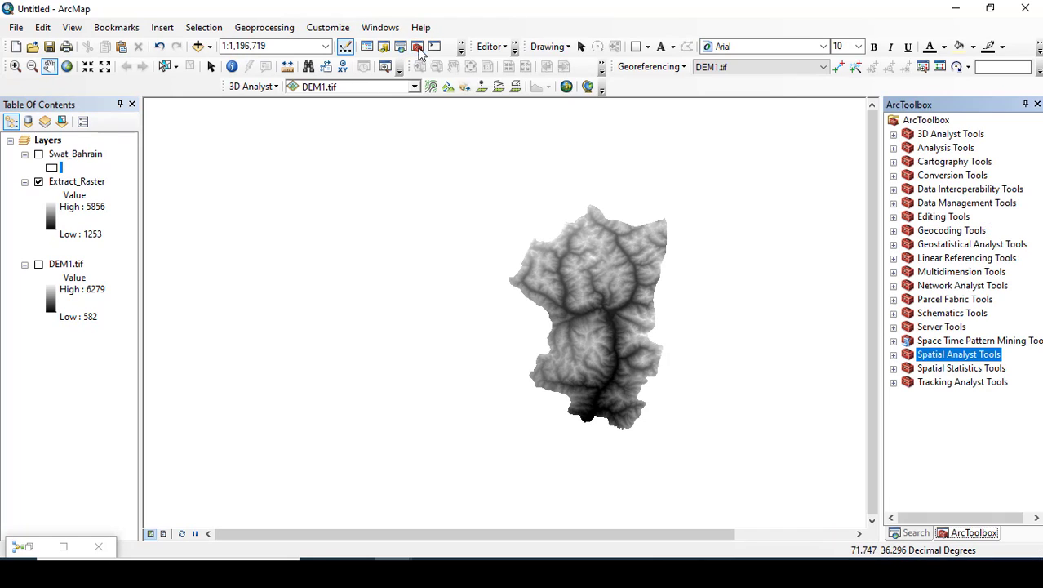
left_click(892, 354)
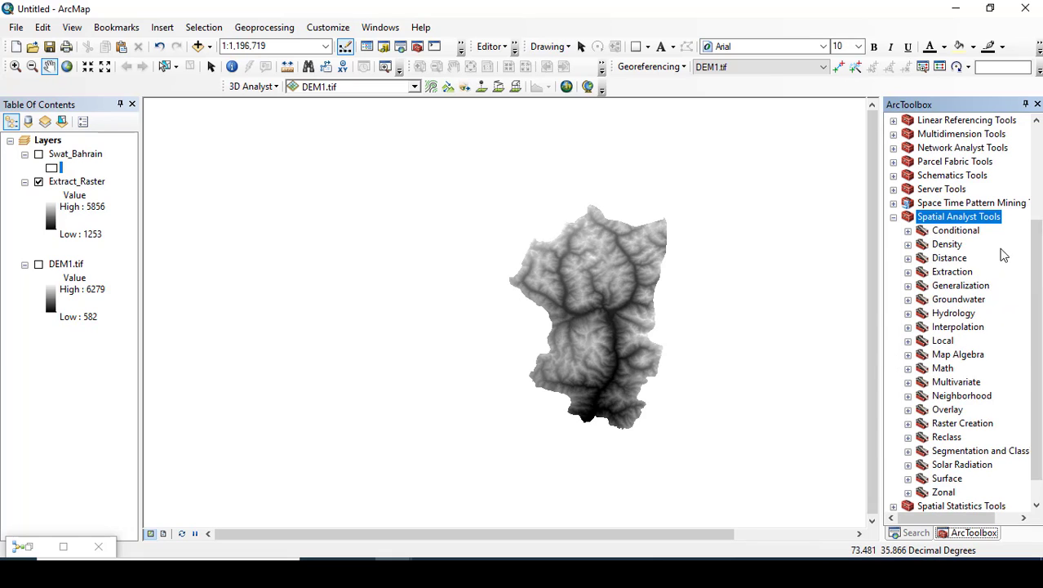
left_click(908, 314)
double_click(952, 340)
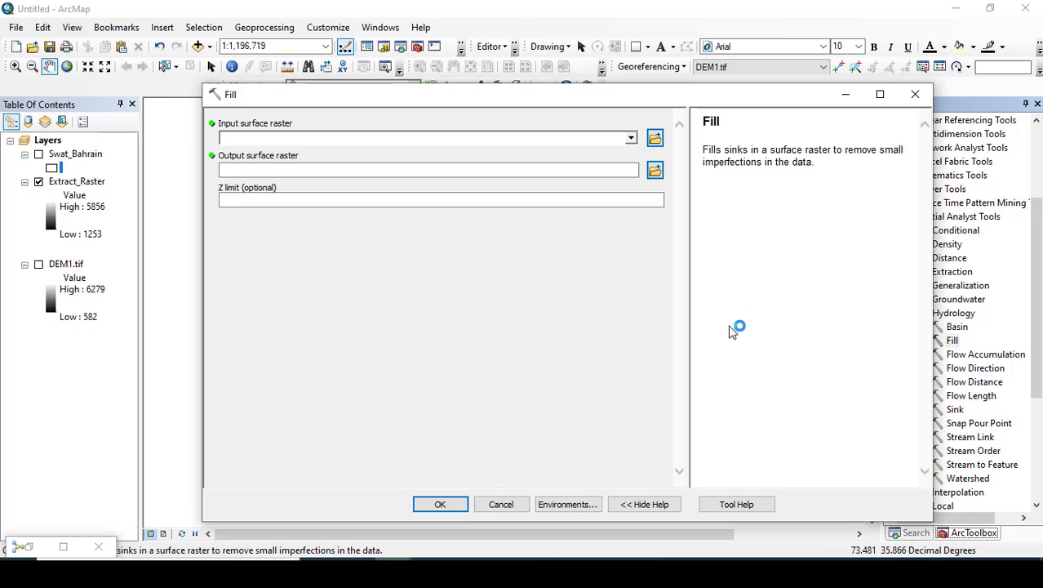
left_click(330, 139)
left_click_drag(75, 183, 275, 139)
left_click(447, 170)
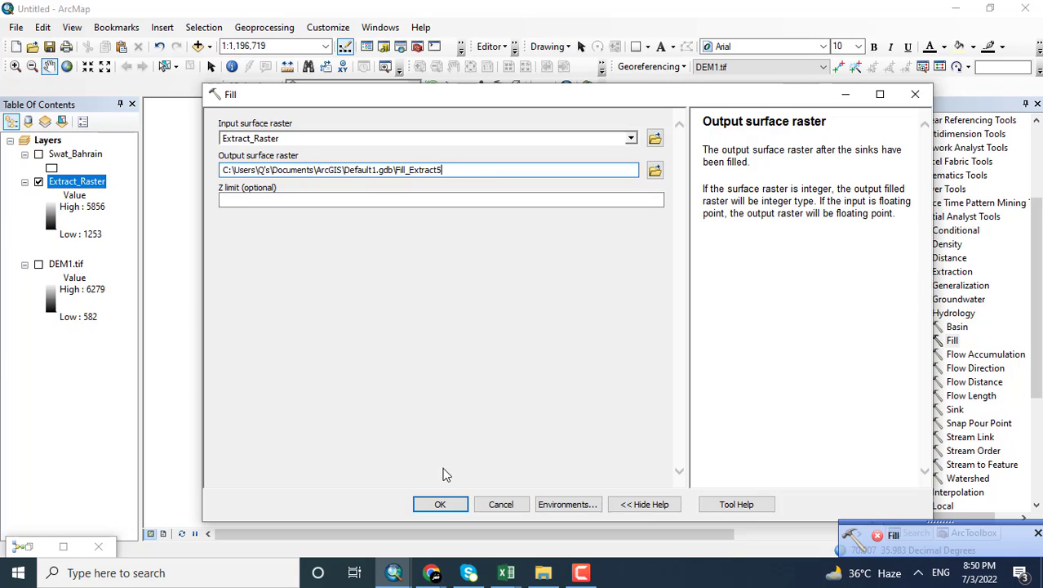
left_click(435, 503)
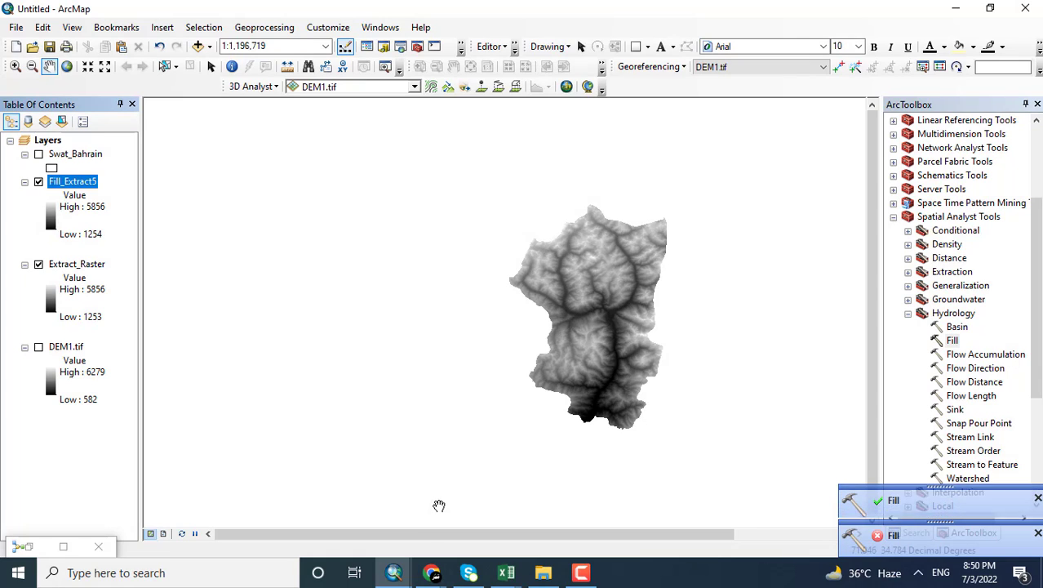
left_click(1037, 533)
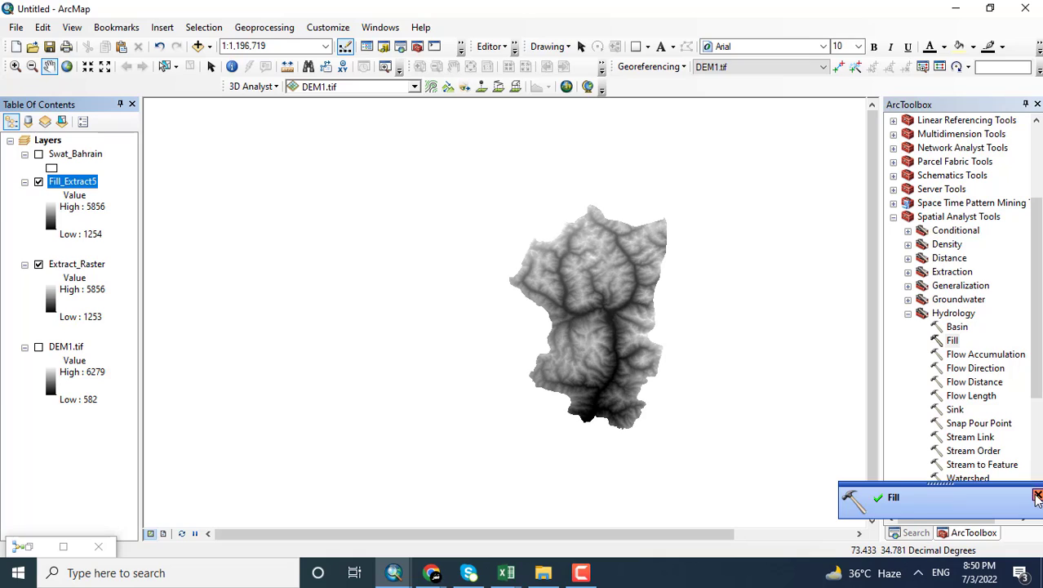
left_click(1037, 496)
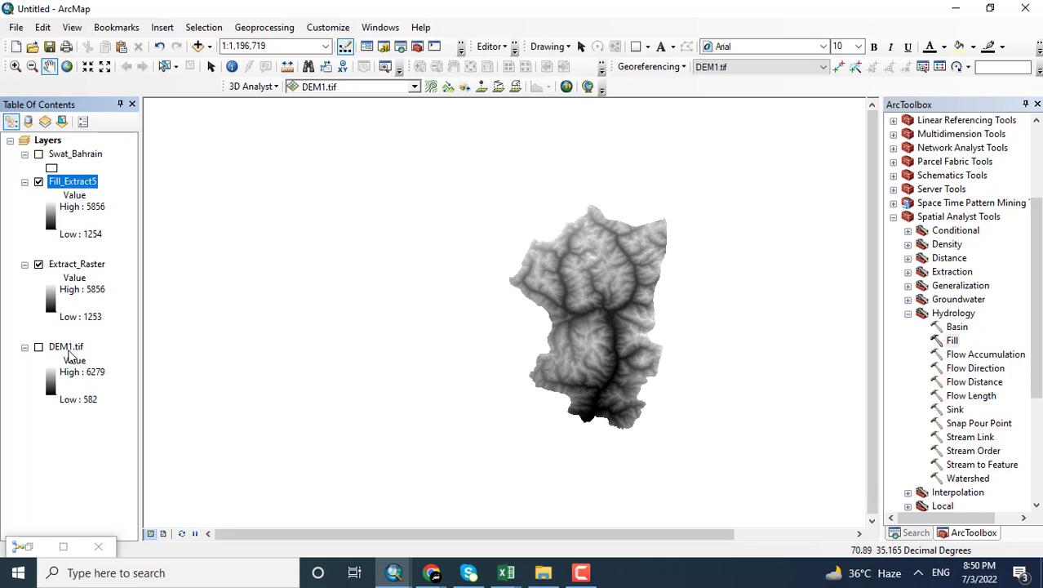
left_click(72, 347)
right_click(72, 348)
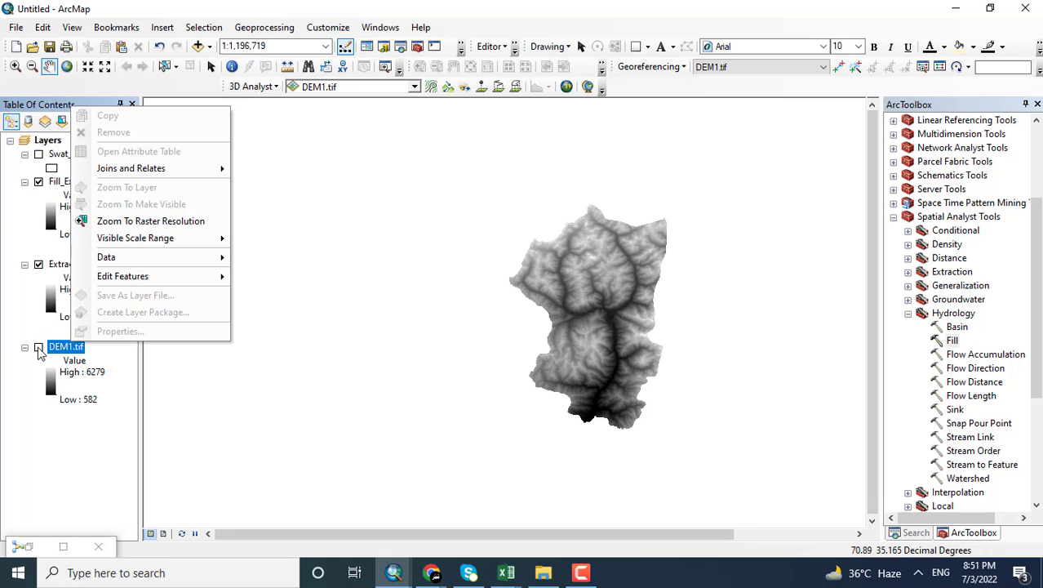
left_click(87, 433)
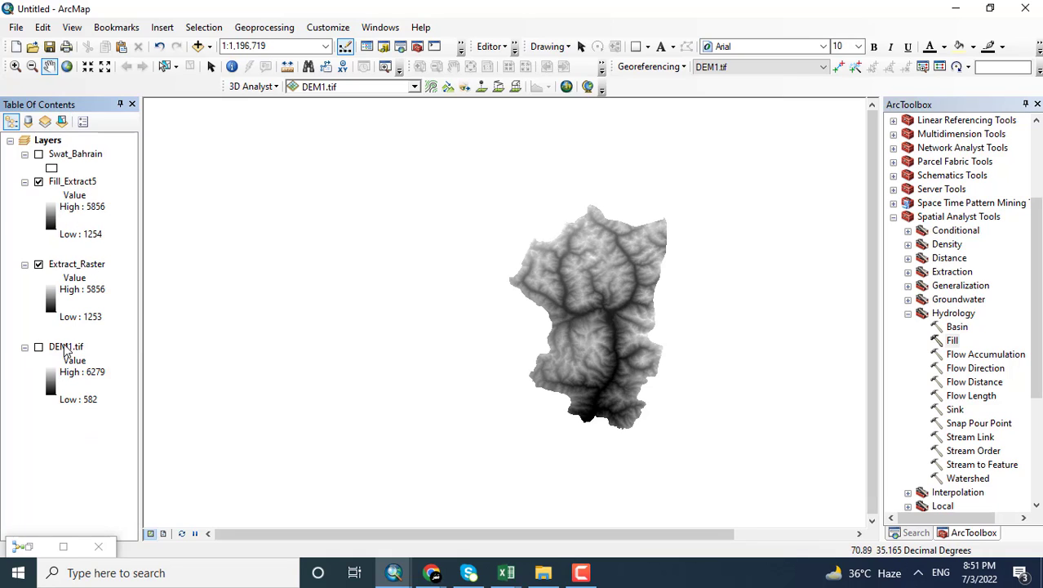
right_click(66, 348)
left_click(101, 448)
left_click(71, 348)
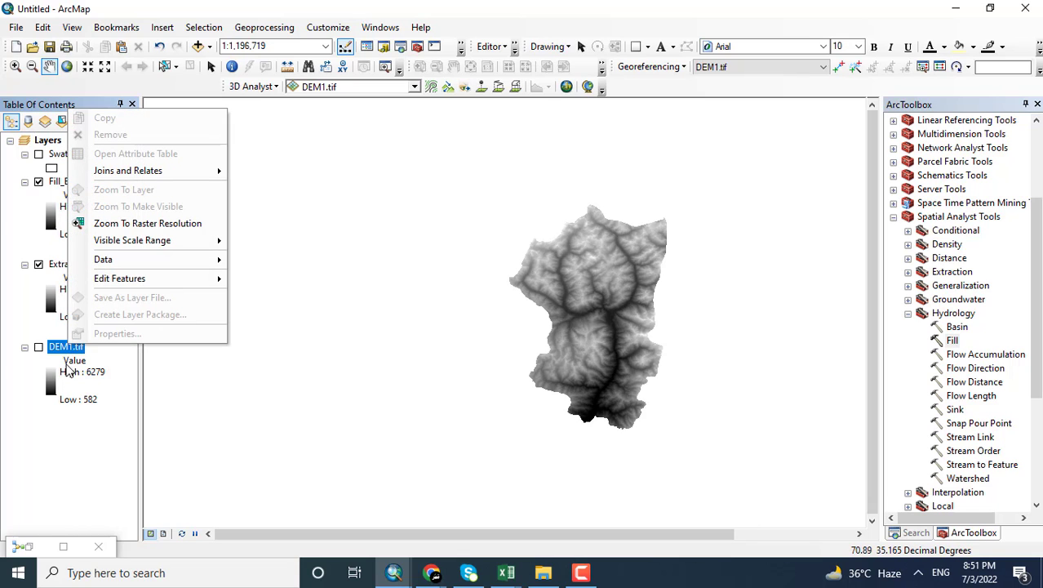
left_click(70, 357)
left_click(39, 347)
right_click(59, 350)
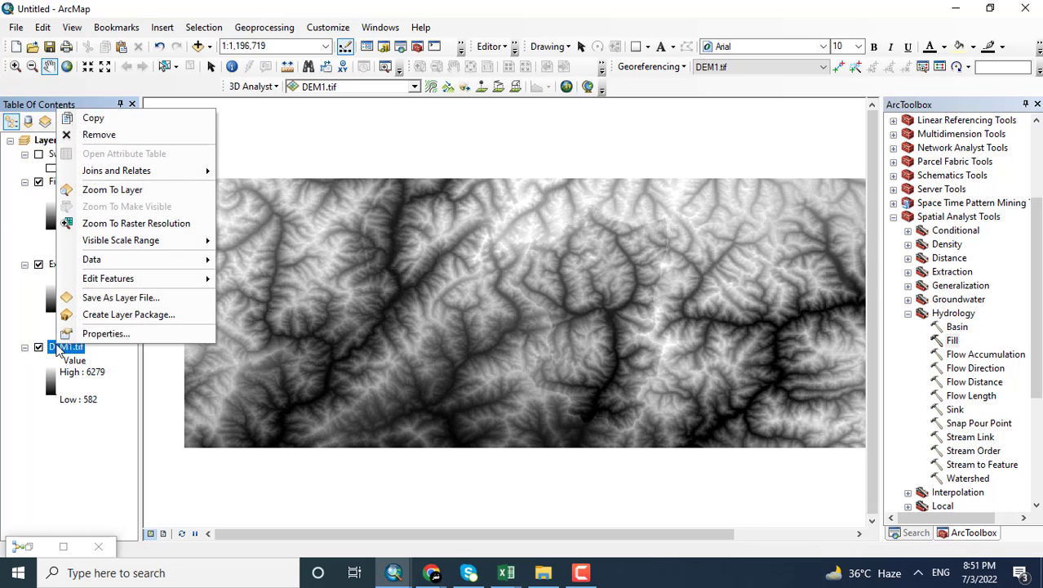
left_click(41, 348)
left_click(39, 346)
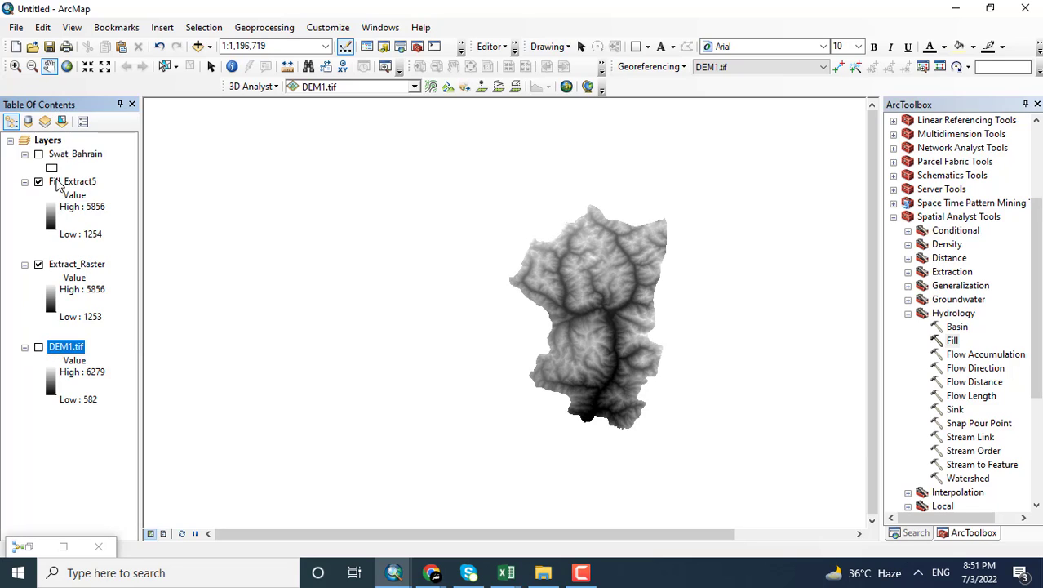
left_click(38, 181)
left_click(38, 264)
Step: Rename the Fill_Extract5 layer as Fill_Raster
left_click(87, 184)
left_click(98, 183)
left_click(103, 181)
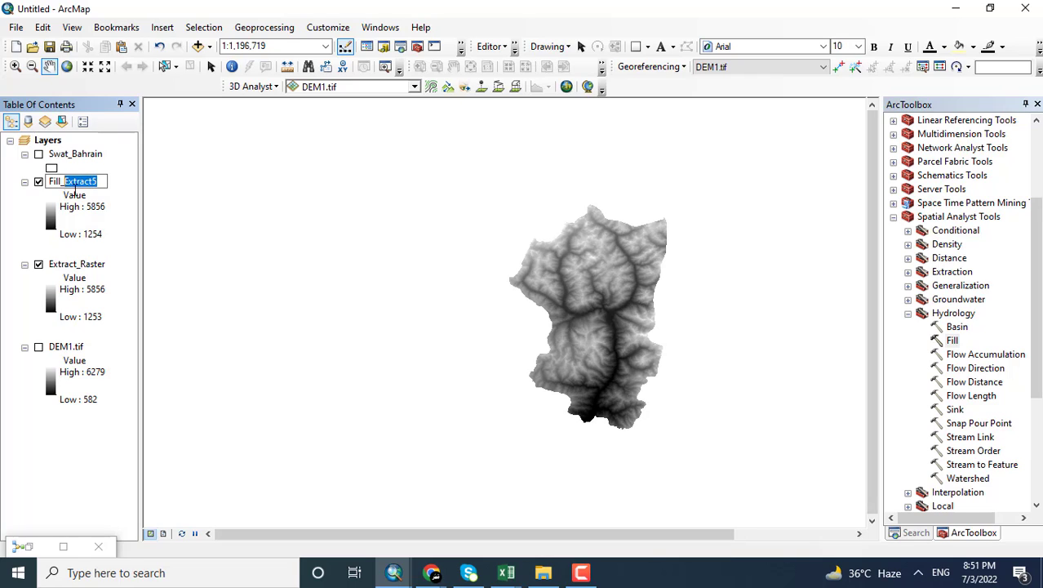
type("Raste")
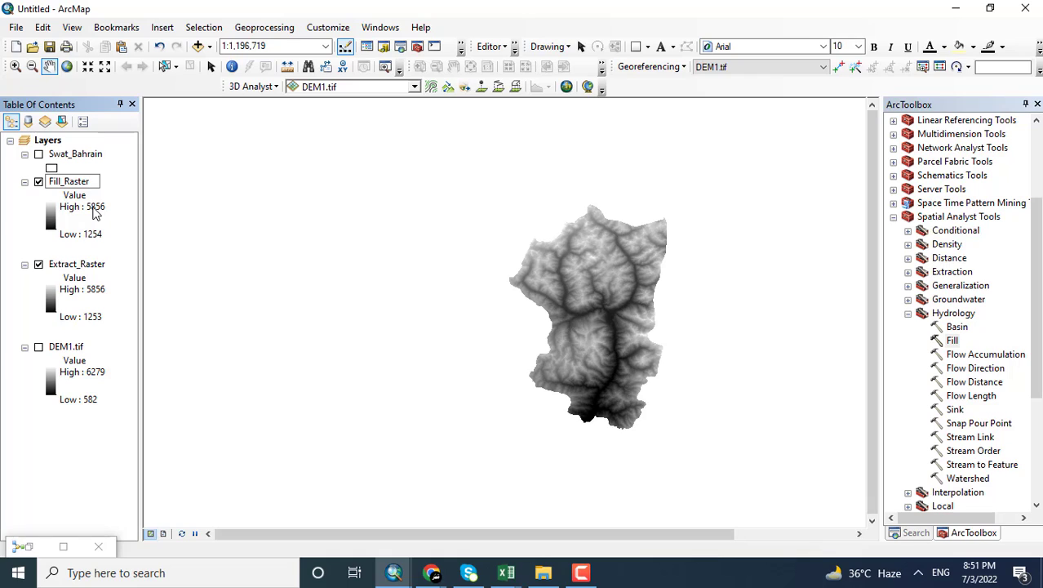
key("Return")
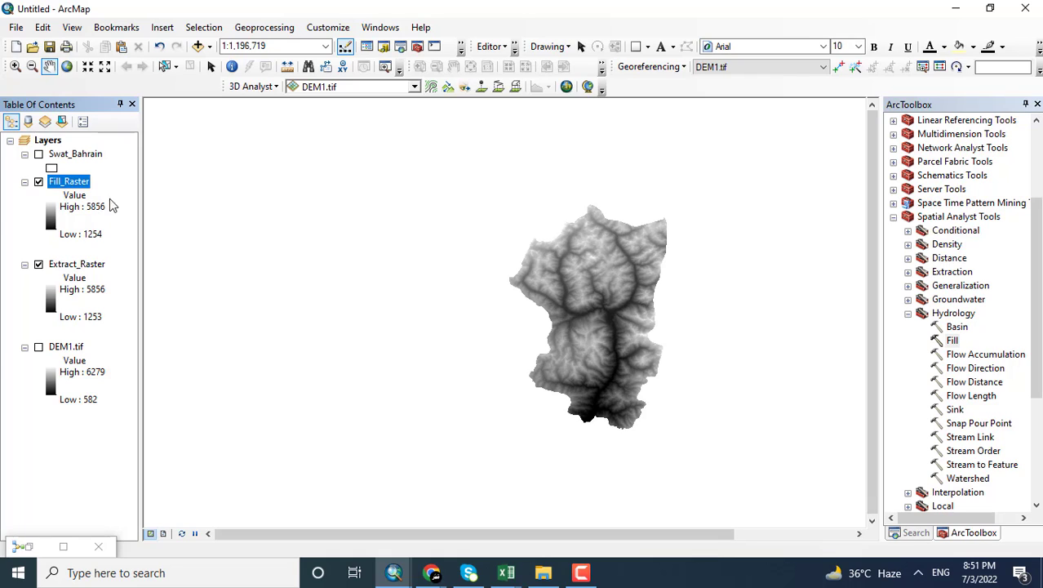
right_click(75, 347)
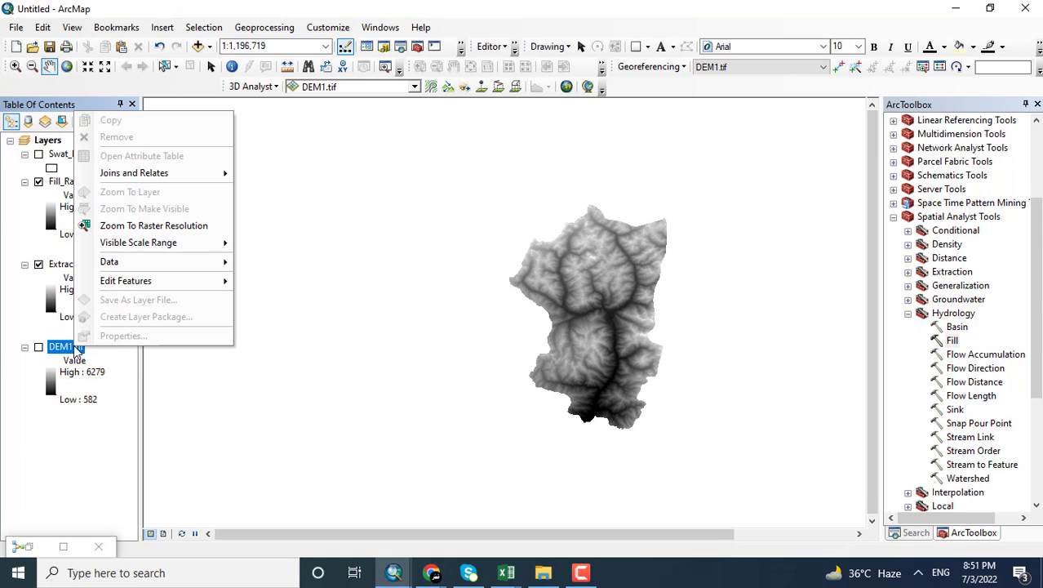
left_click(92, 458)
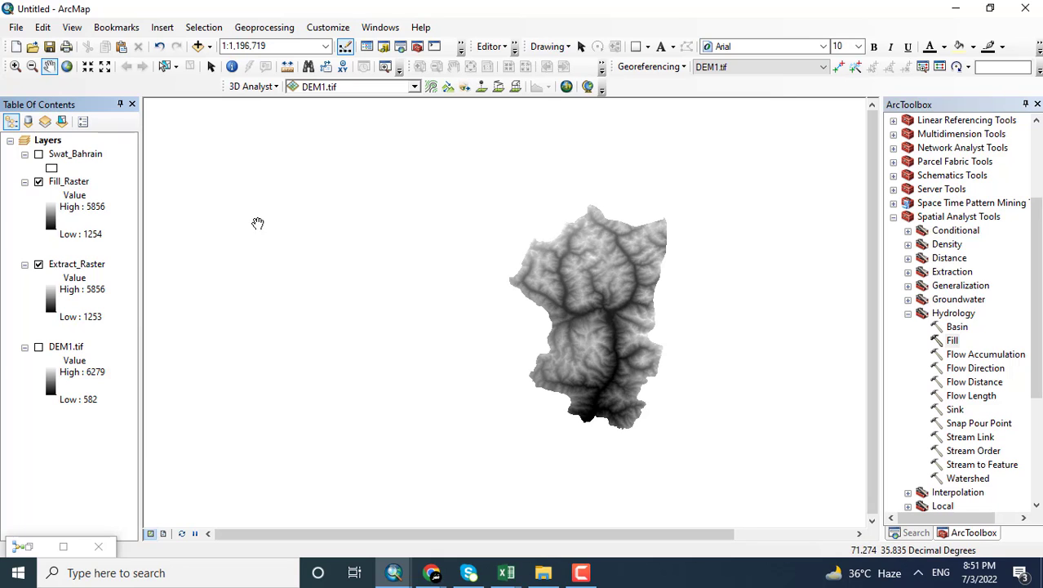
Step: Run the Hydrology Flow Direction tool on Fill_Raster with the D8 flow direction type, keeping the default output in Default1.gdb
double_click(974, 369)
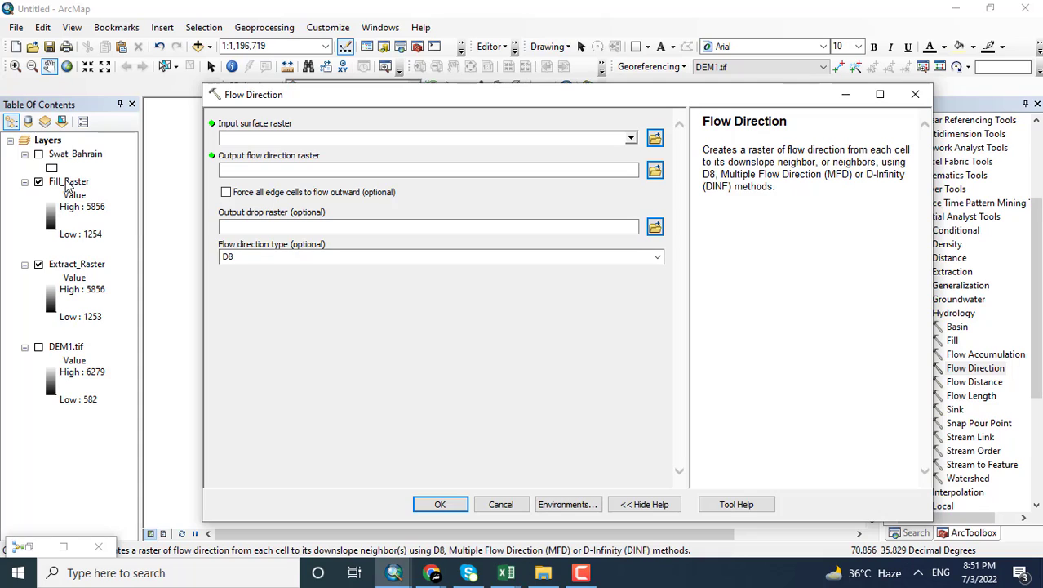
left_click_drag(68, 186, 264, 144)
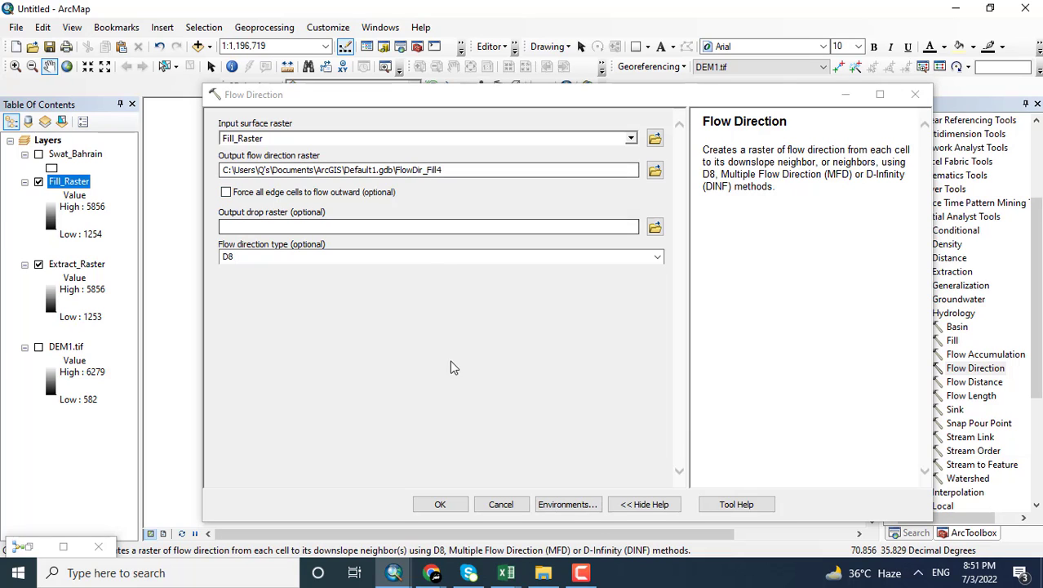
left_click(440, 504)
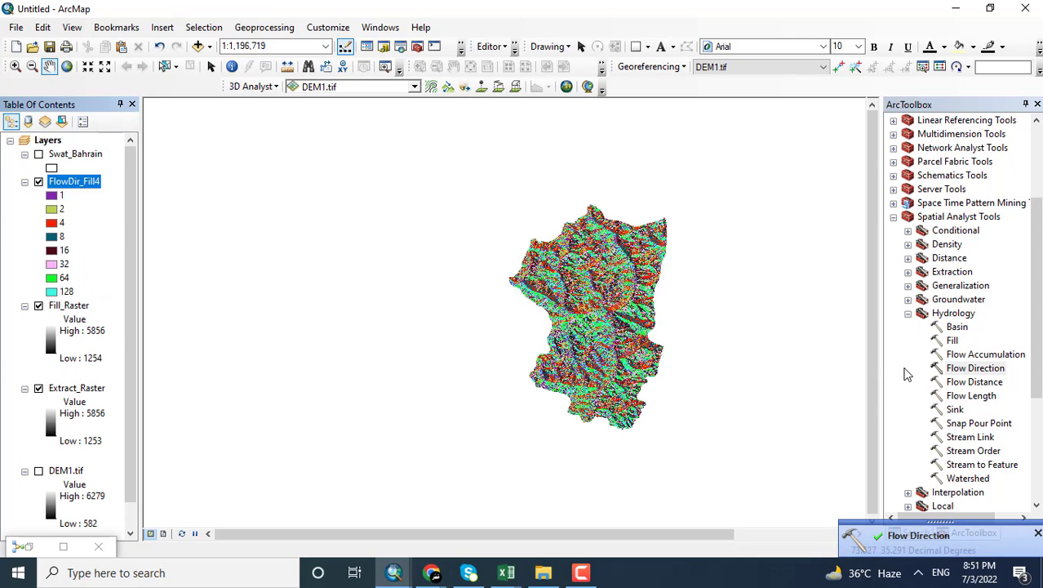
Step: Run the Flow Accumulation tool on FlowDir_Fill4 with FLOAT output data and the D8 flow direction type
double_click(990, 355)
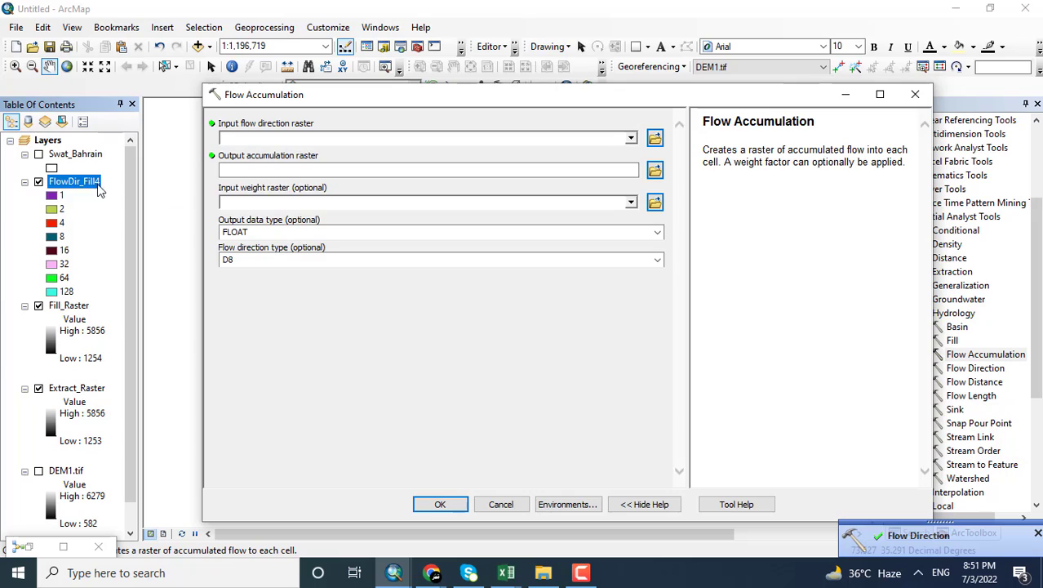
left_click_drag(70, 188, 261, 140)
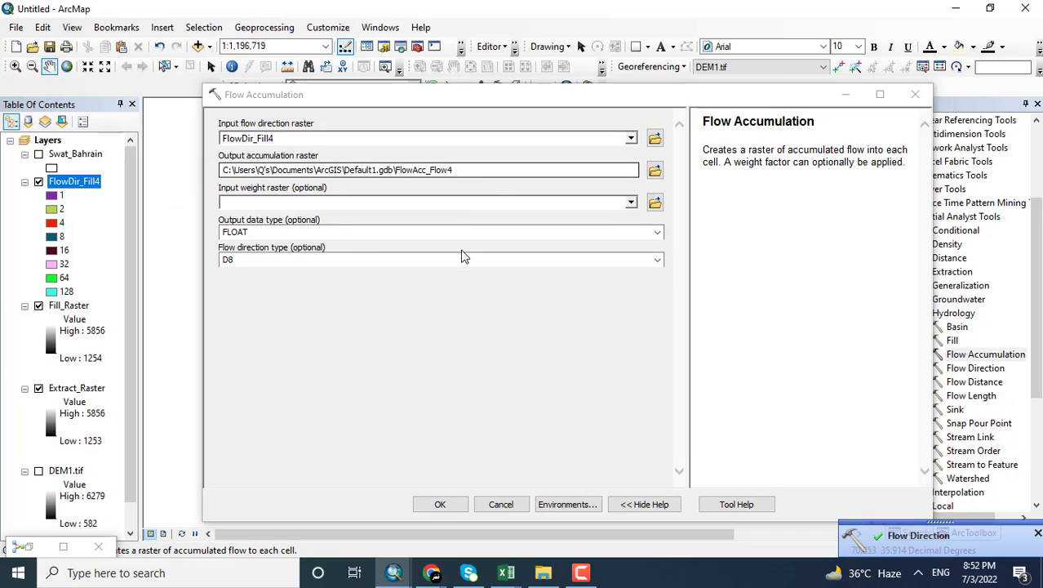
left_click(439, 504)
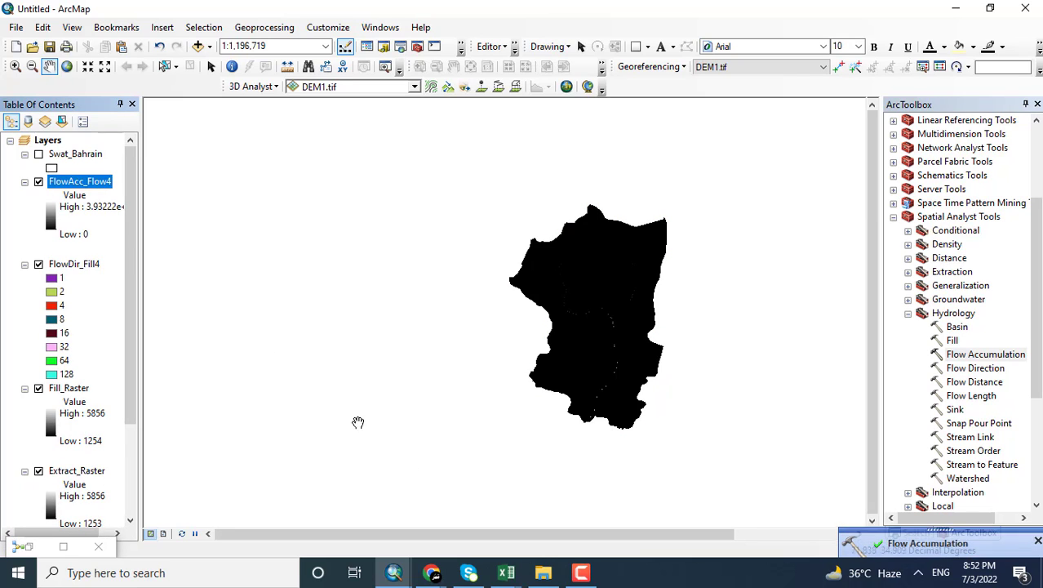
Step: Symbolize FlowAcc_Flow4 as Classified with 2 classes and set the first break value to 10000
double_click(71, 182)
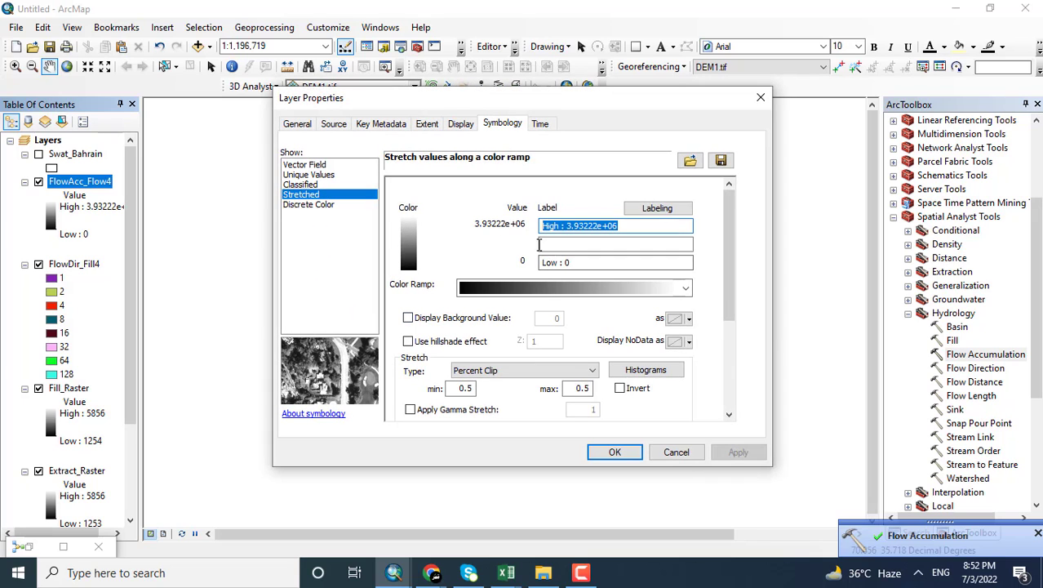
left_click(311, 188)
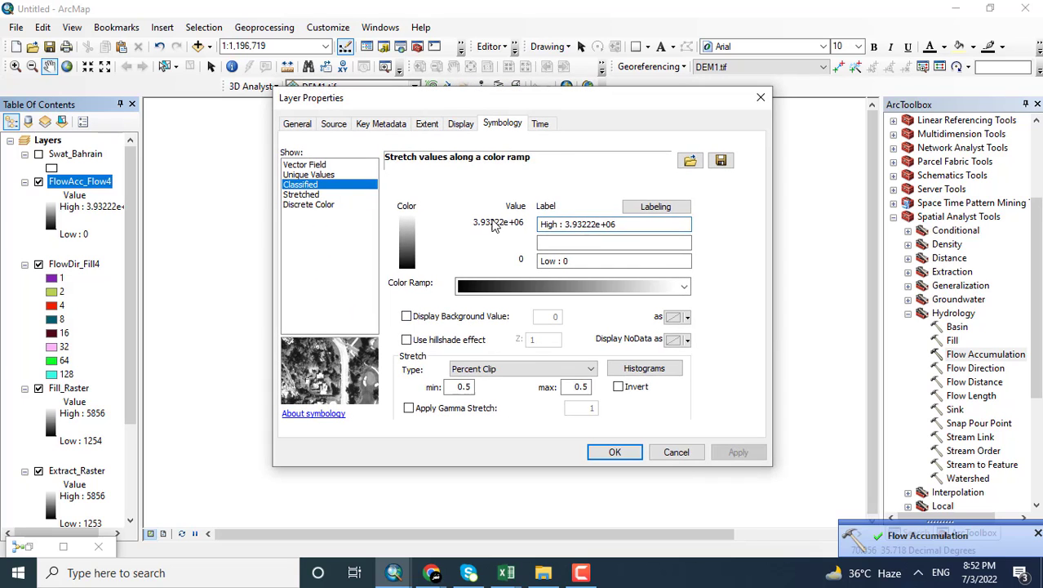
left_click(634, 233)
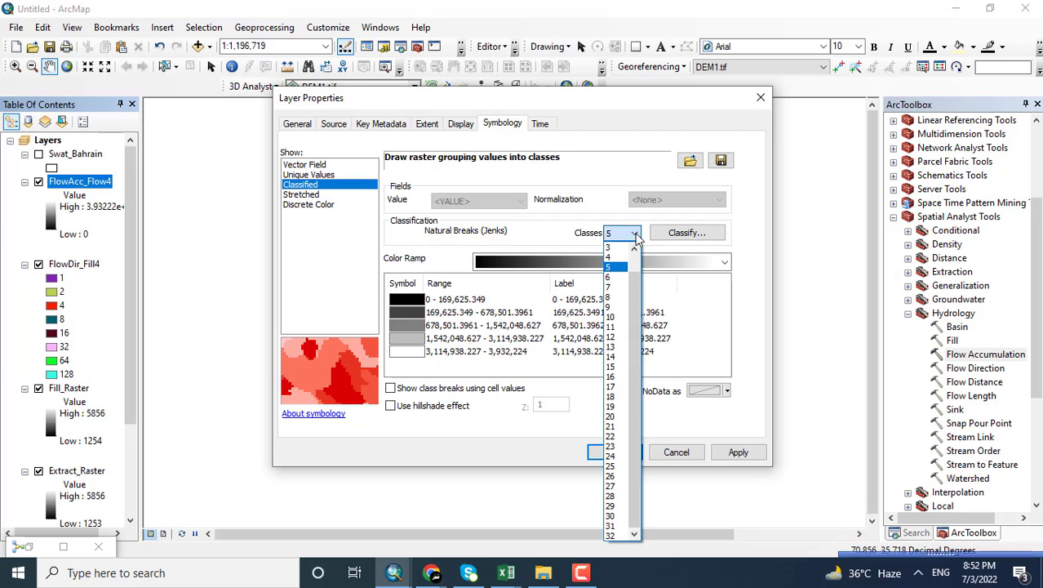
left_click(611, 259)
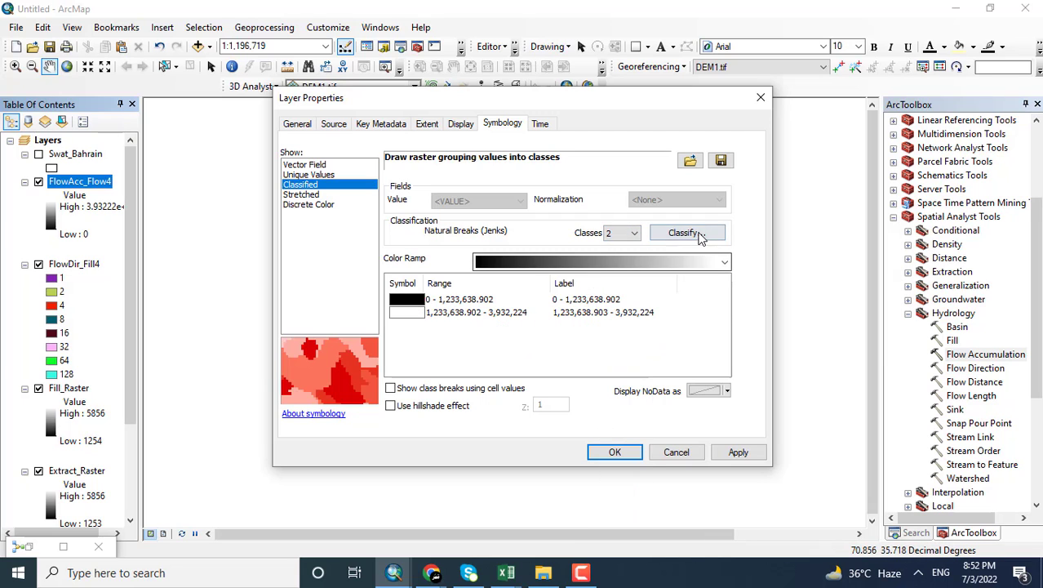
left_click(692, 233)
left_click(723, 259)
type("10,")
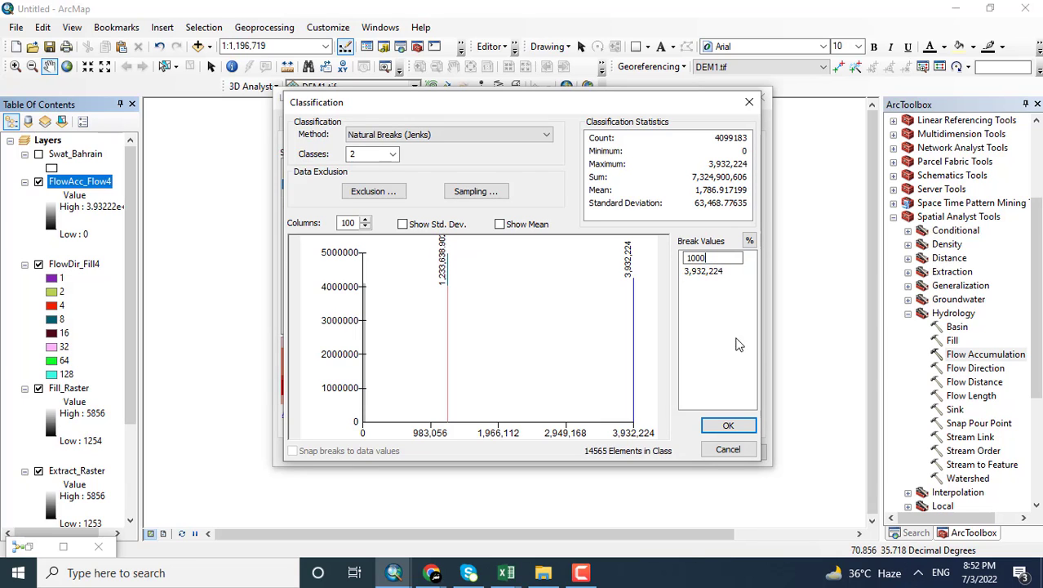
type("000")
left_click(727, 425)
left_click(727, 425)
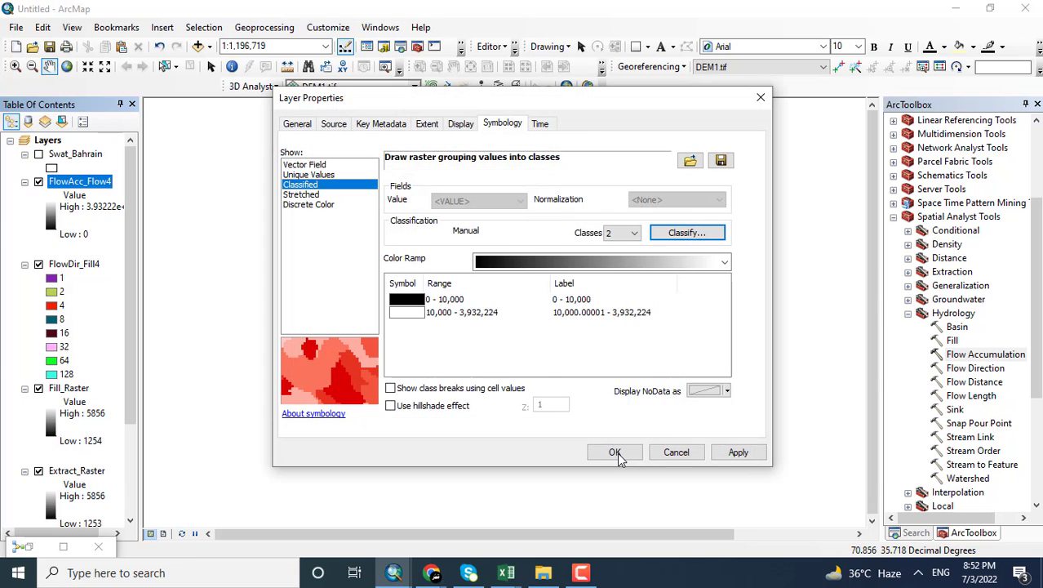
left_click(618, 455)
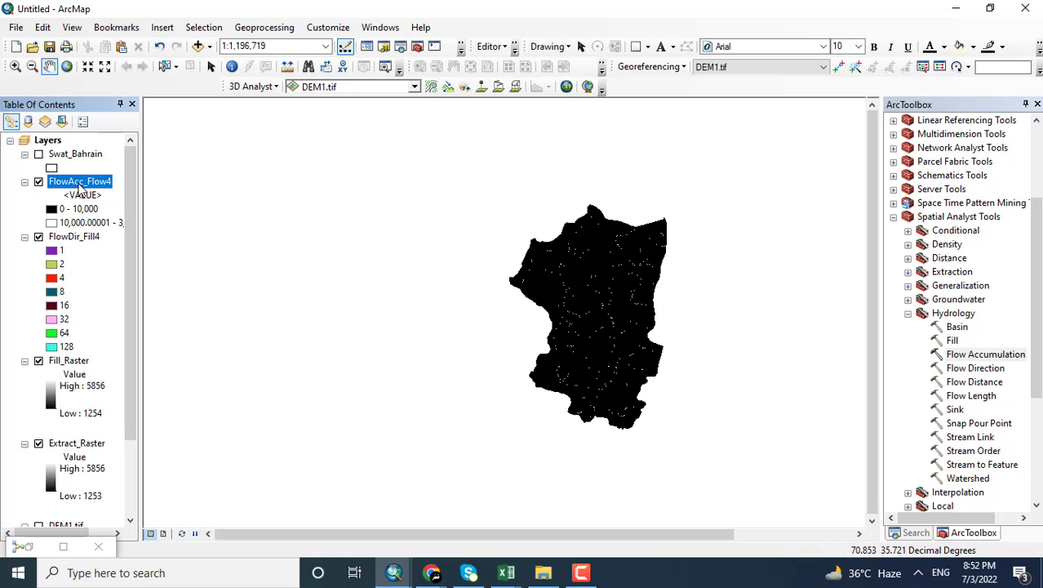
Step: Find the Raster Calculator tool and run the expression "FlowAcc_Flow4" >= 20000, outputting the raster flowacc_flow to Default1.gdb
left_click(384, 47)
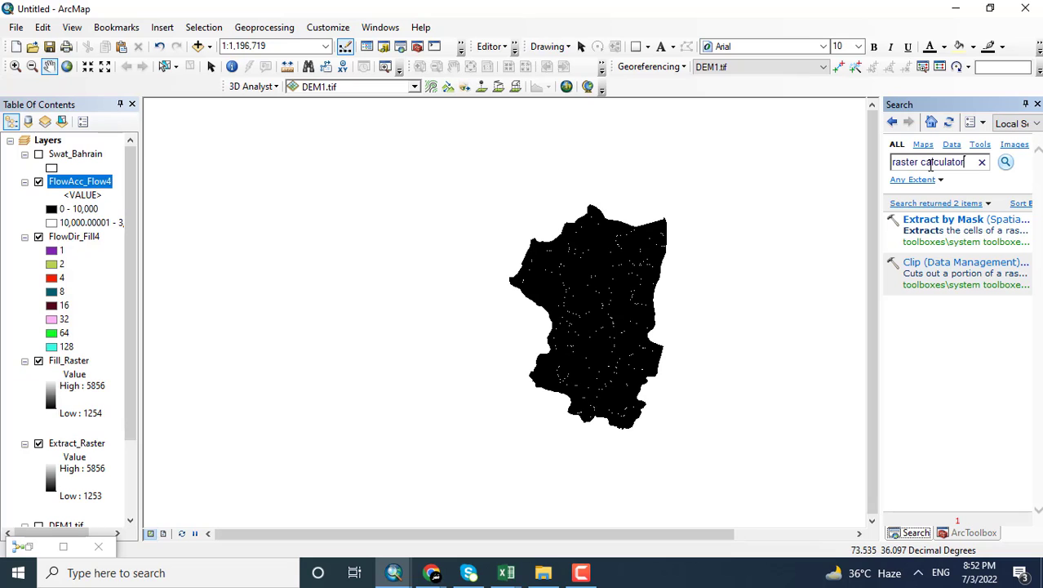
key("Return")
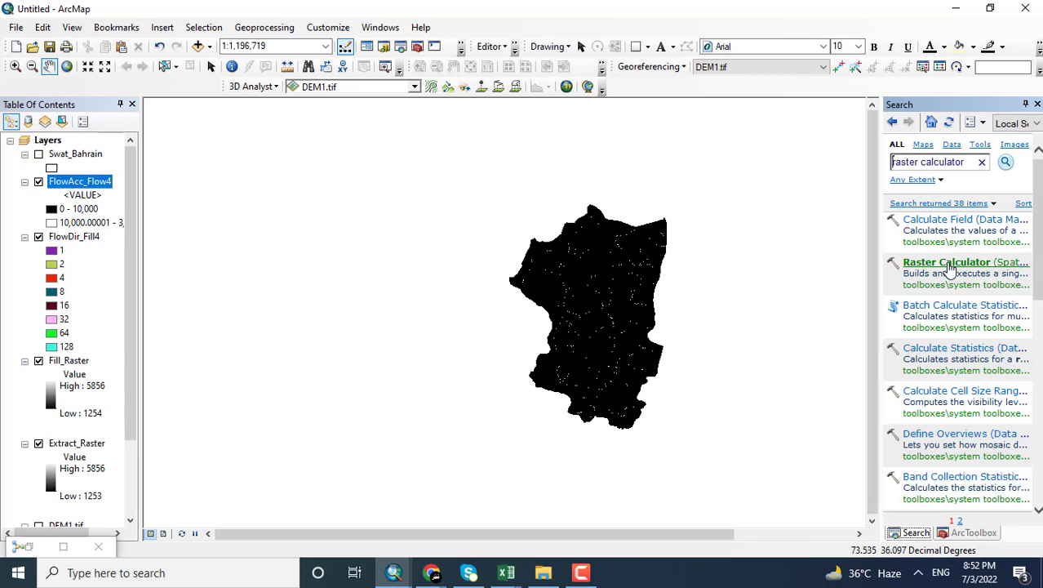
left_click(953, 263)
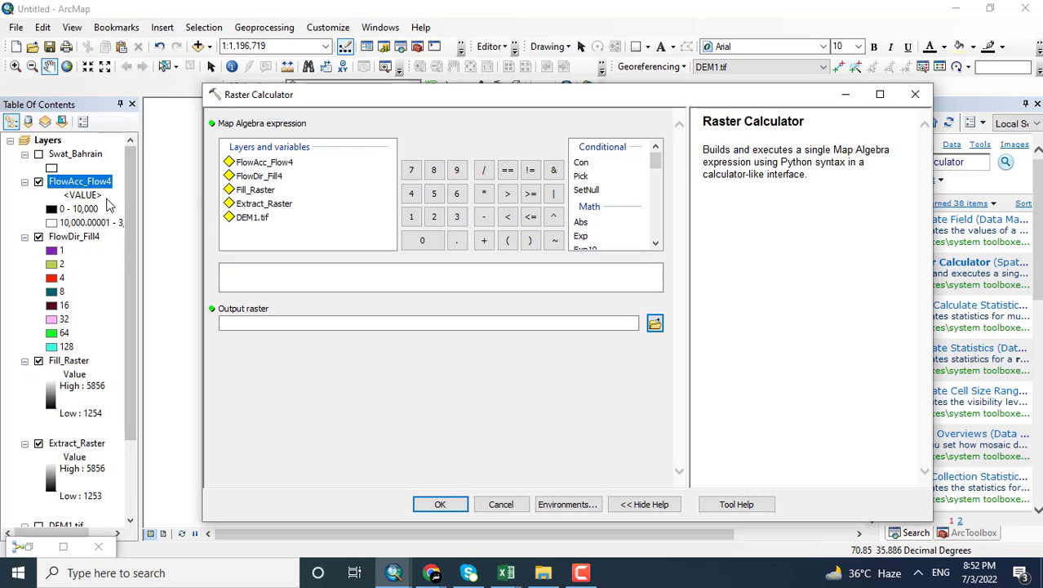
left_click(282, 166)
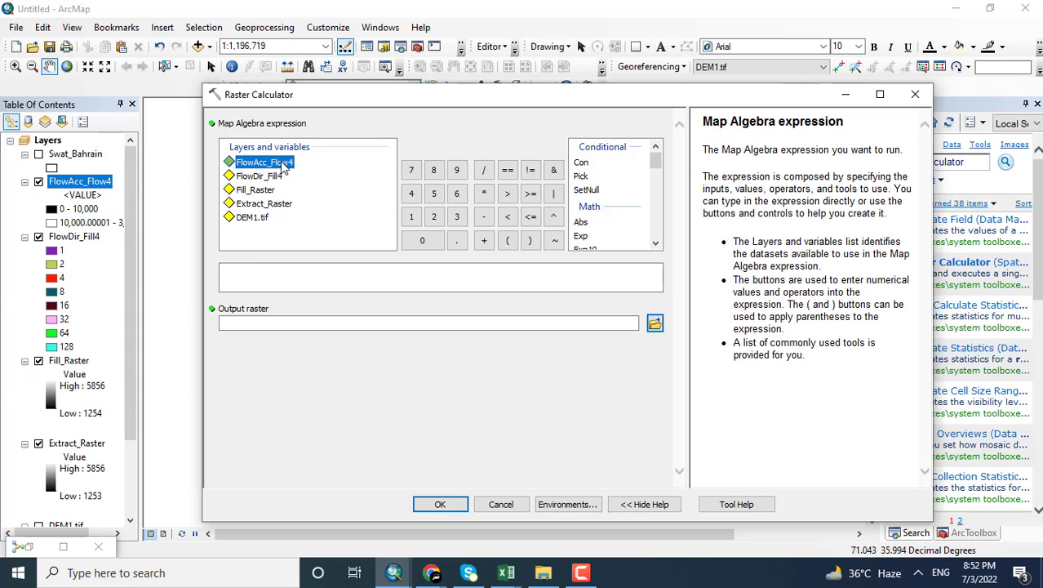
double_click(282, 166)
left_click(530, 194)
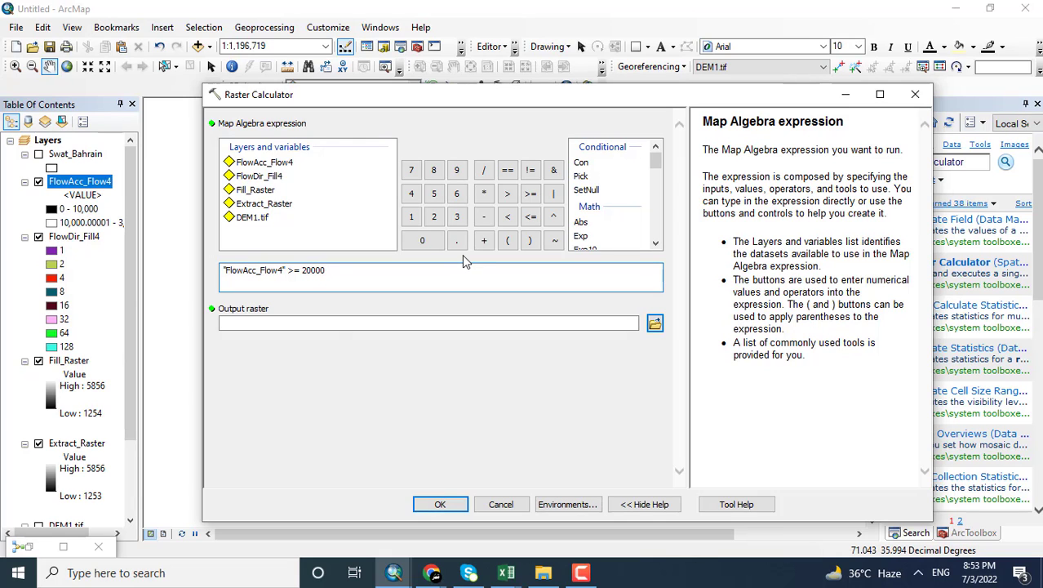
left_click(331, 322)
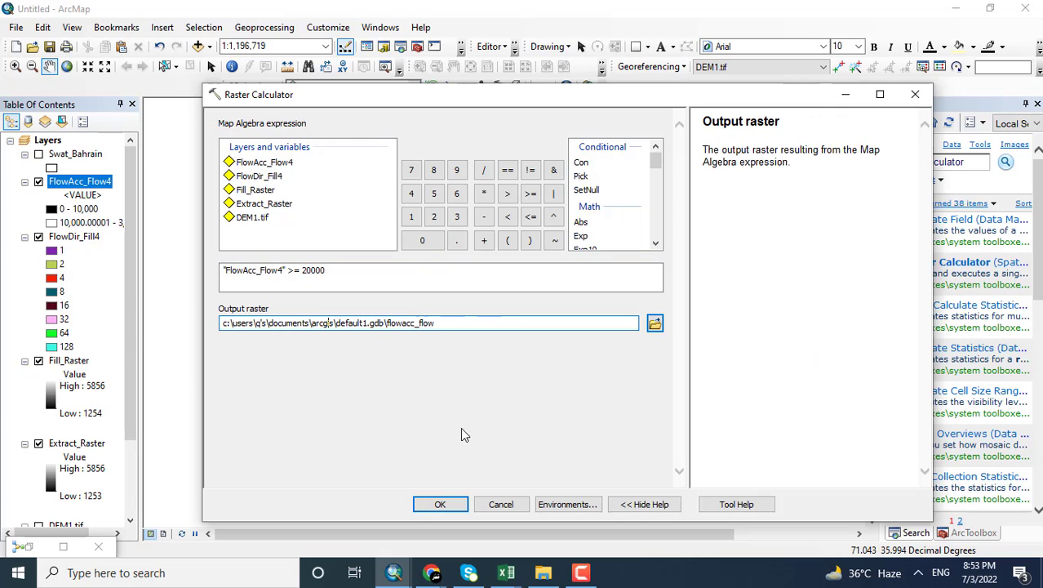
left_click(437, 504)
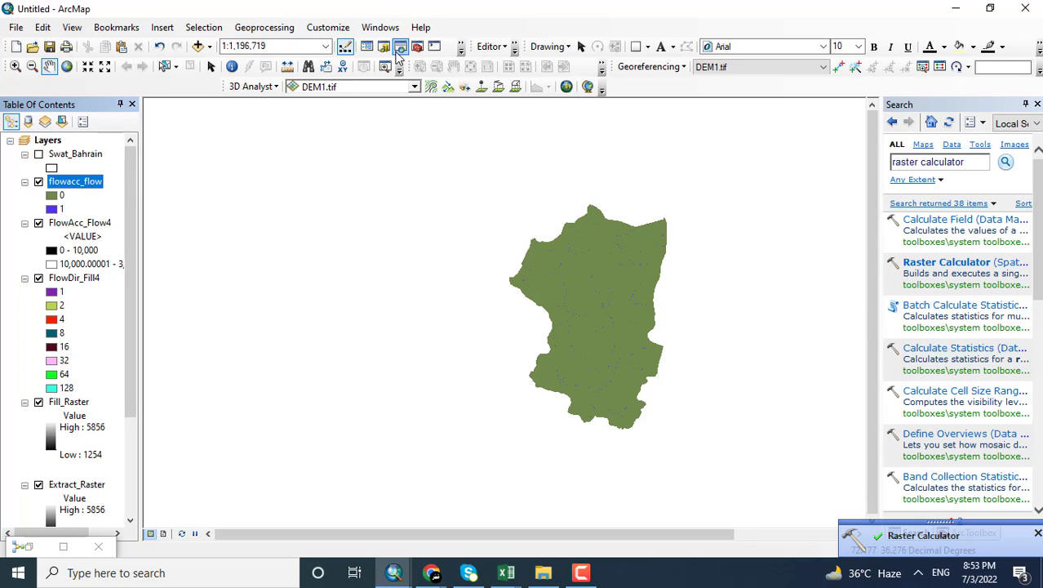
Step: Run the Hydrology Stream Order tool with flowacc_flow as stream raster, FlowDir_Fill4 as flow direction raster and the STRAHLER method
left_click(418, 48)
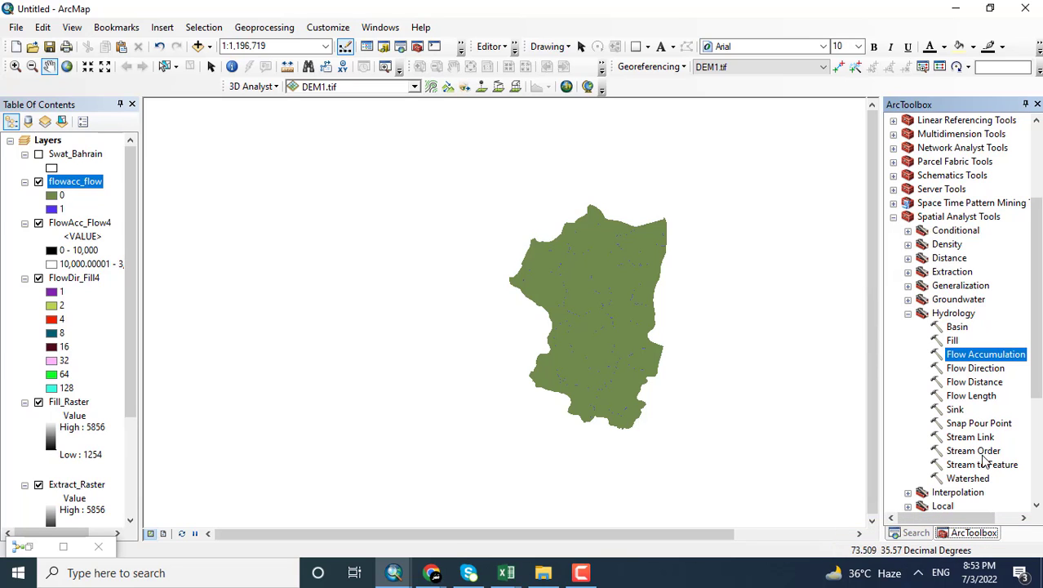
double_click(983, 453)
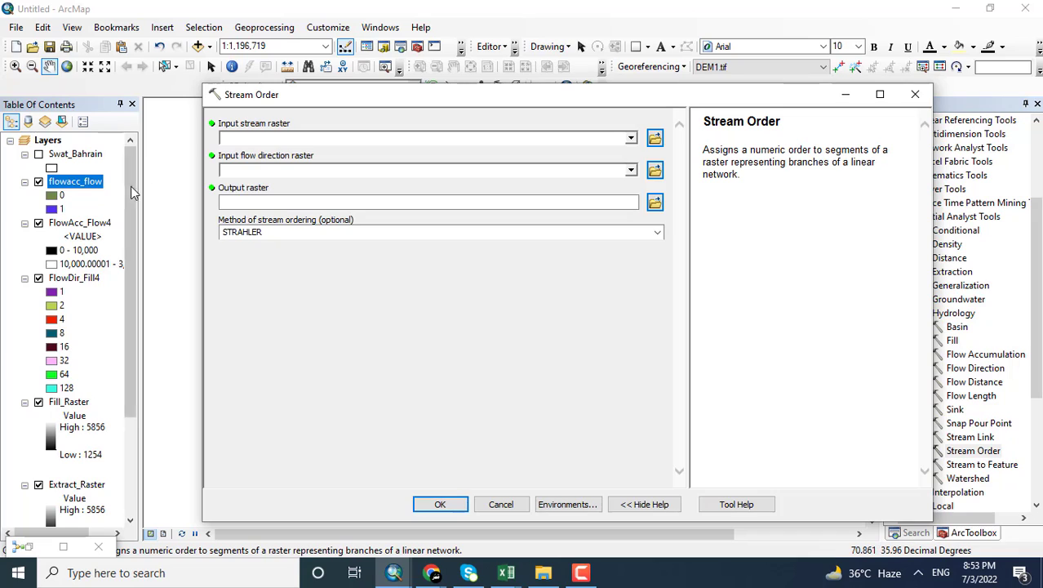
left_click_drag(96, 187, 295, 141)
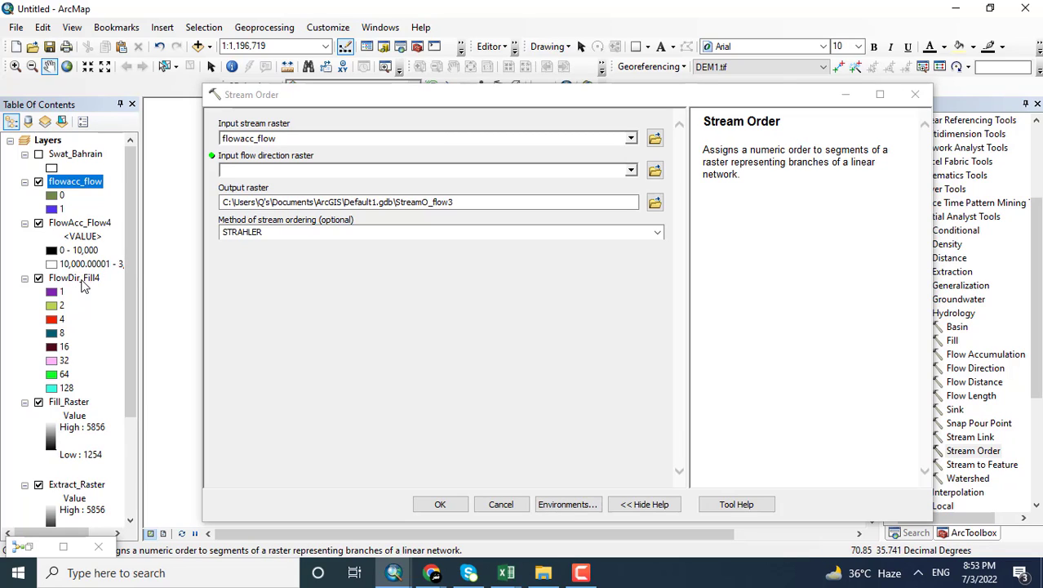
left_click_drag(82, 286, 223, 202)
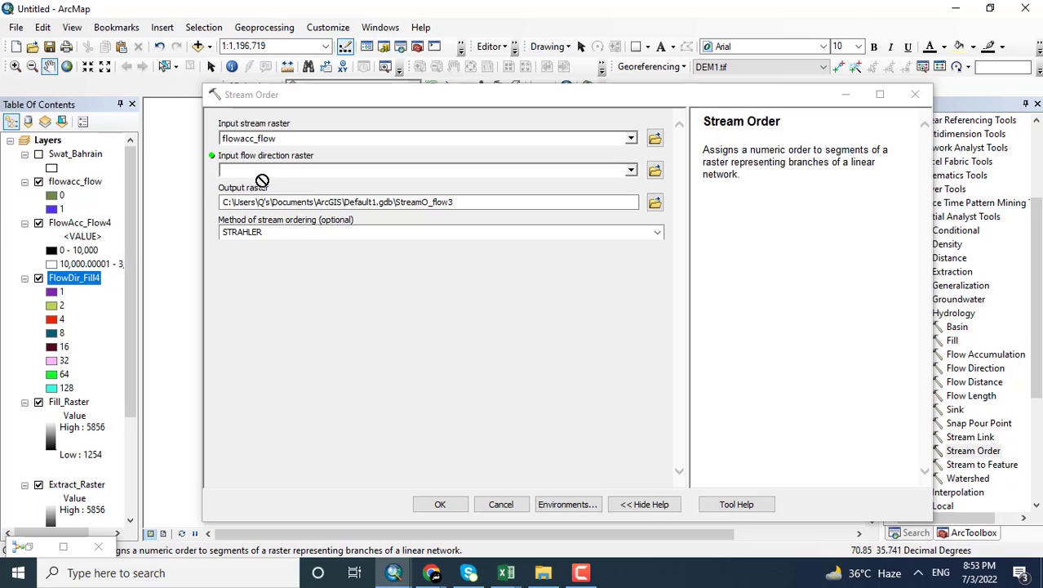
left_click_drag(287, 172, 287, 171)
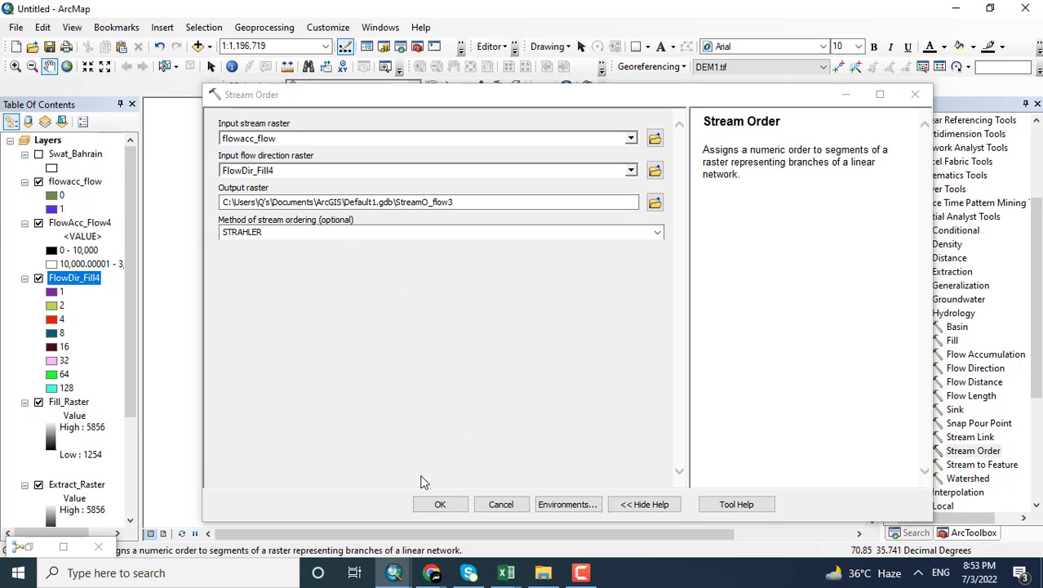
left_click(439, 503)
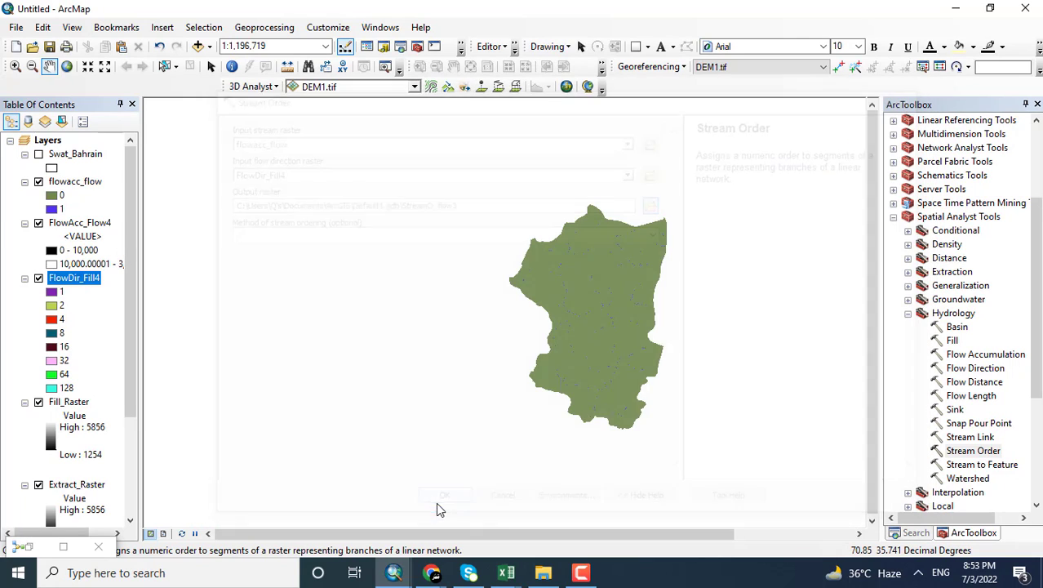
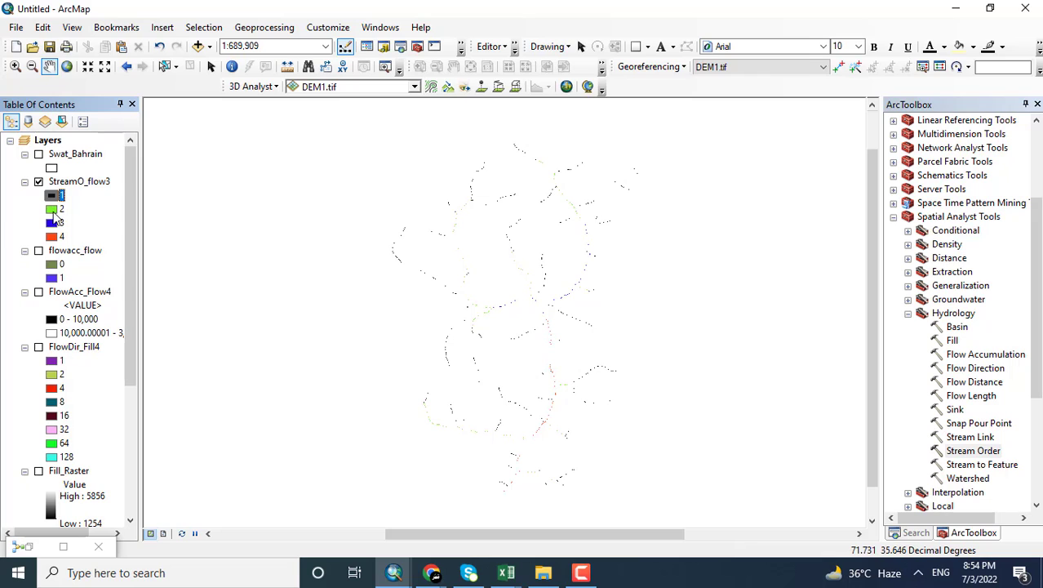
Step: Set the outline width of the StreamO_flow3 class 2 symbol to 5, leaving the class 3 symbol as it is
double_click(51, 210)
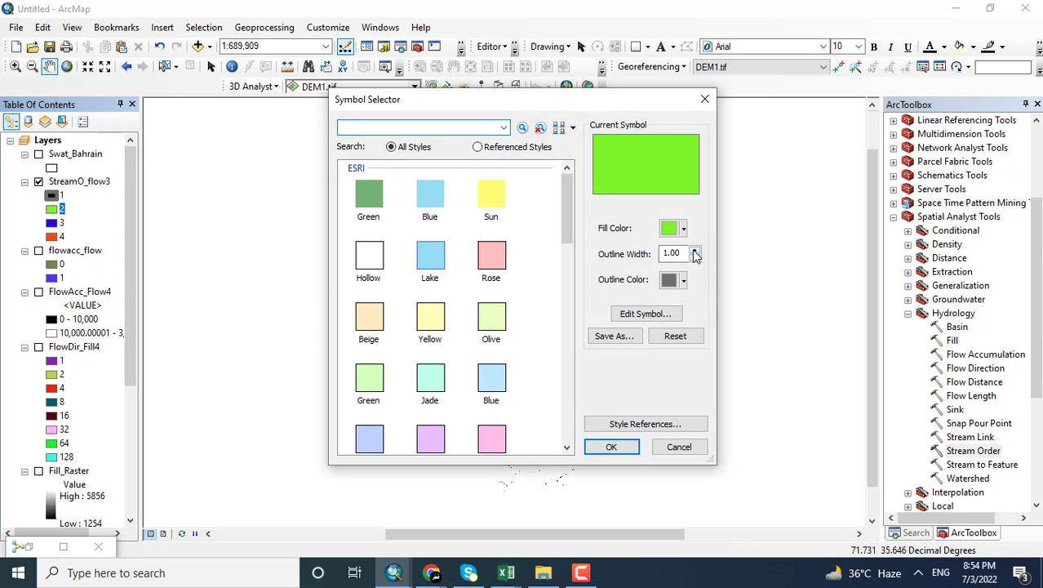
left_click(694, 251)
left_click(694, 251)
left_click(695, 251)
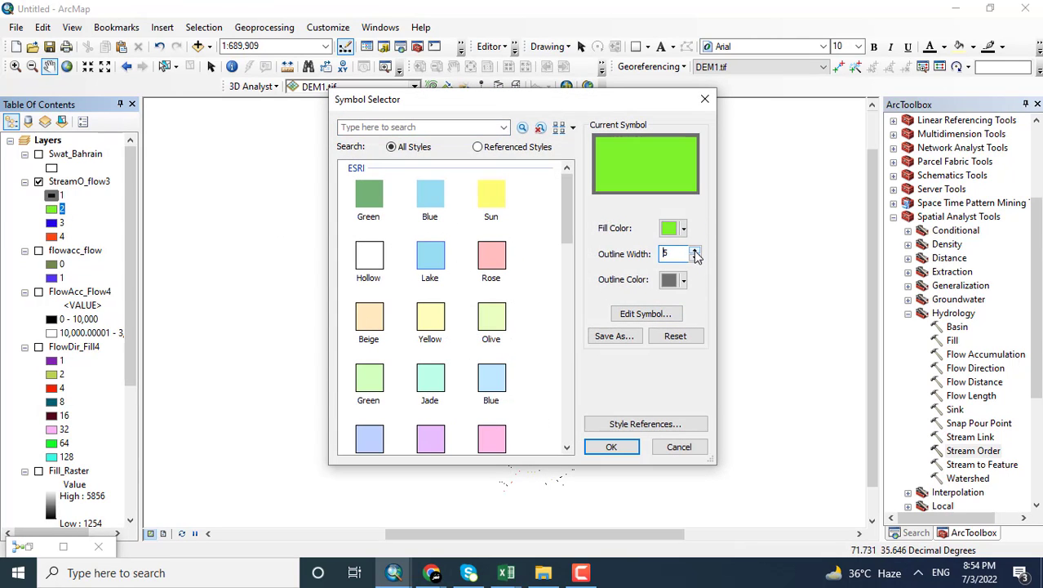
left_click(623, 449)
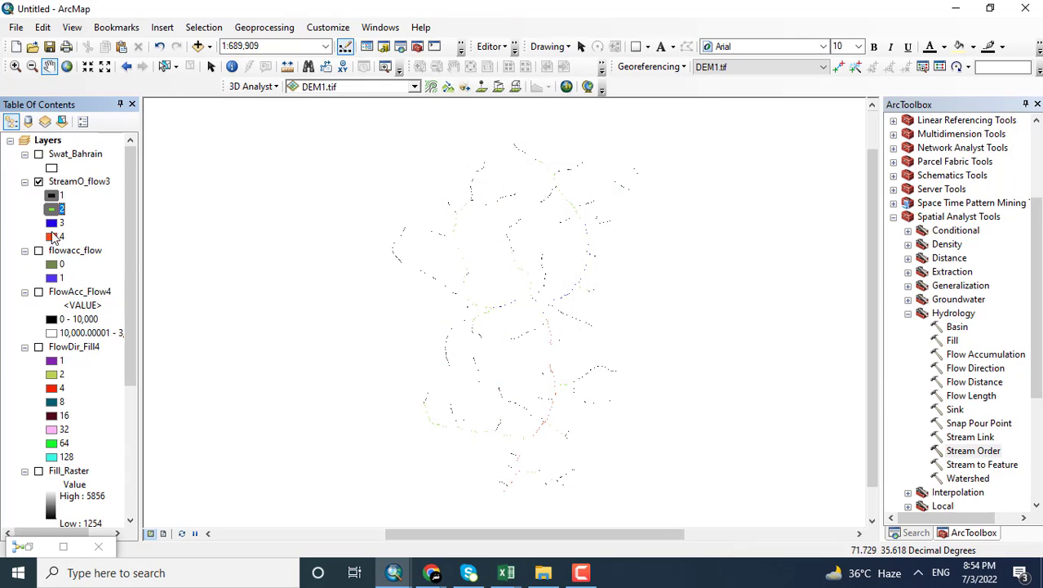
double_click(54, 223)
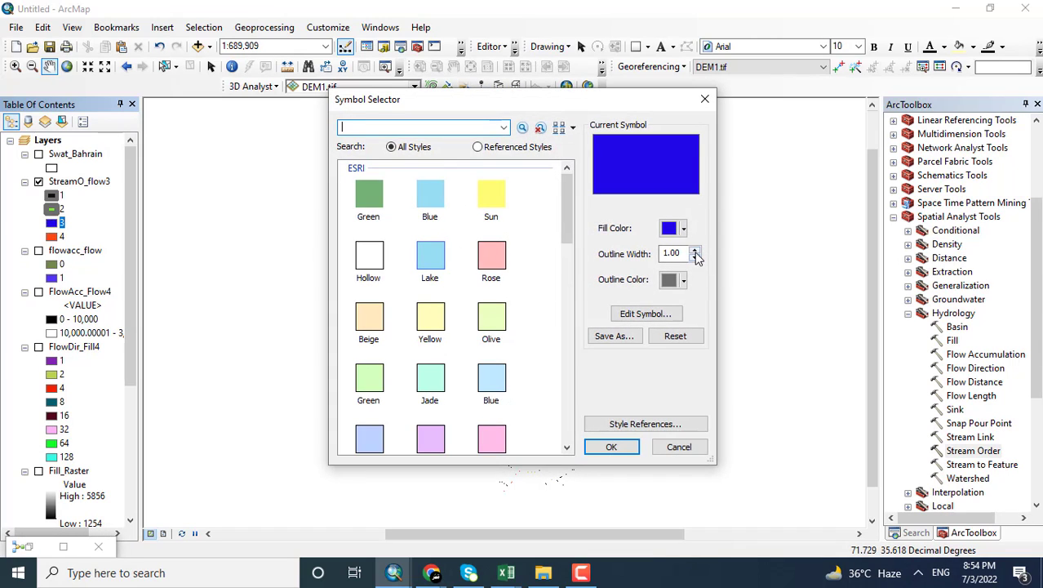
left_click(678, 449)
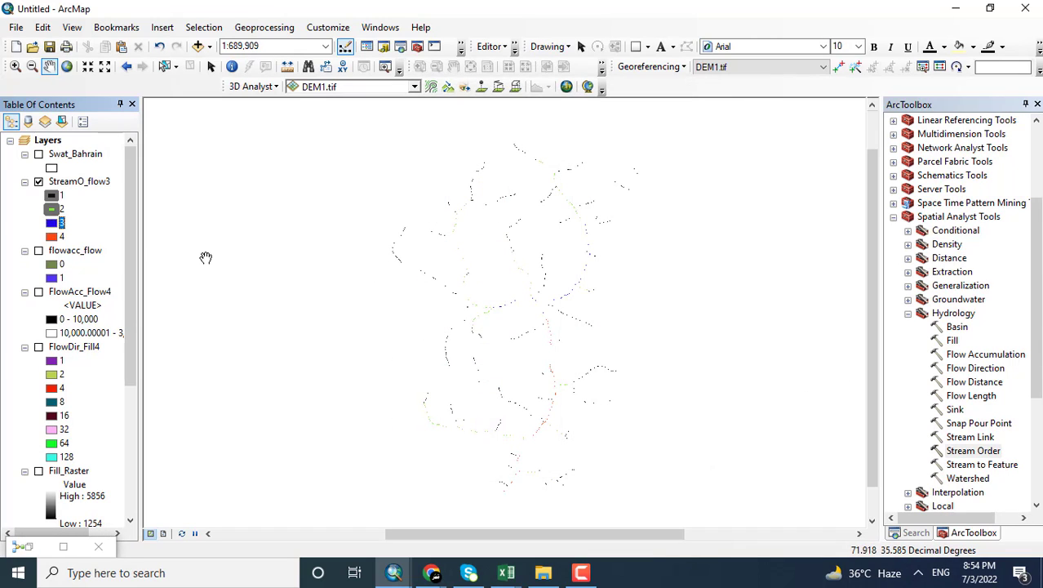
Step: Examine the stream segments of StreamO_flow3 and how the stream orders join at the central confluence
left_click(88, 183)
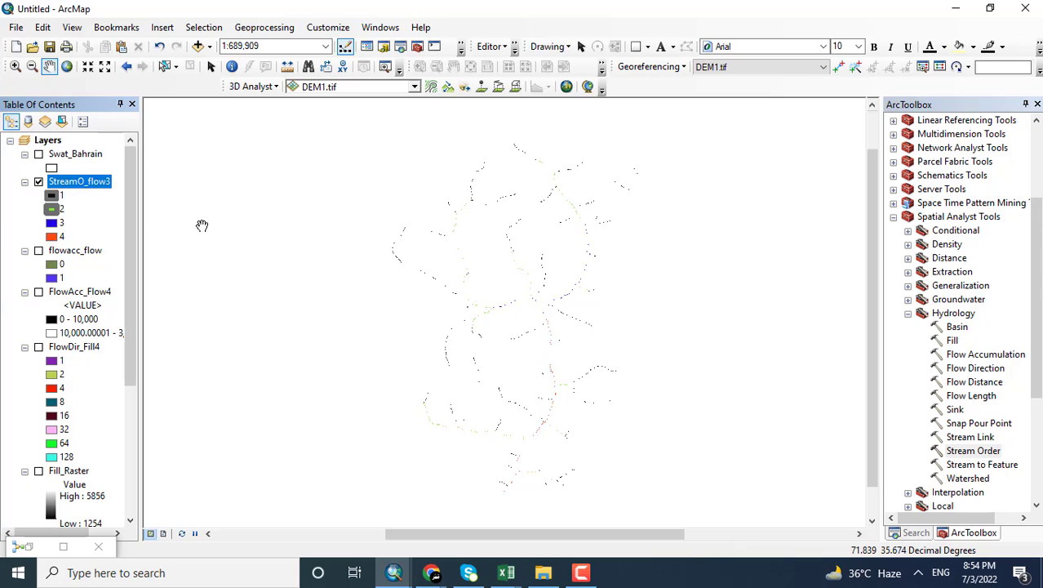
left_click(973, 450)
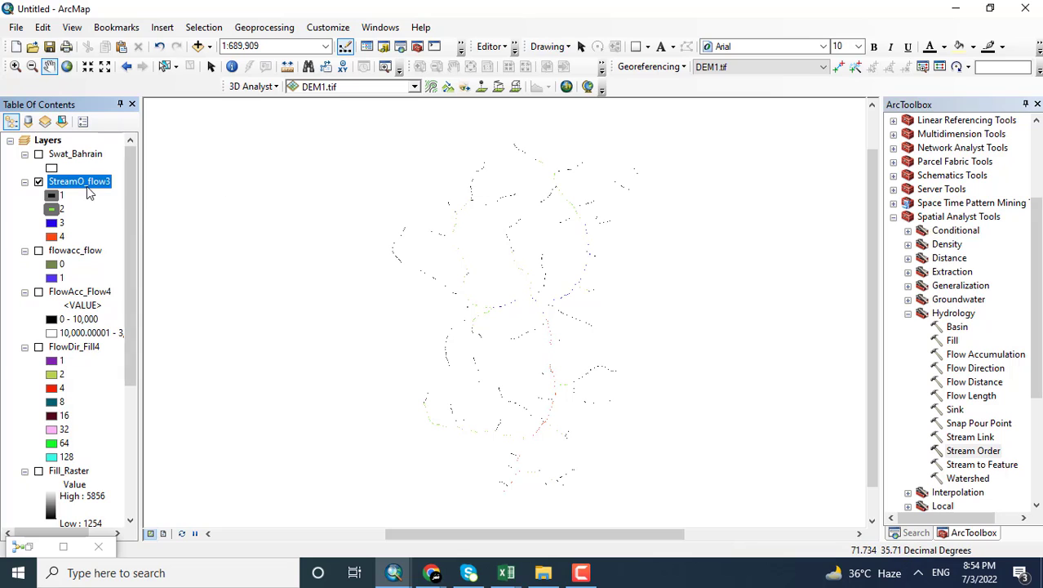
scroll(534, 305, "up", 3)
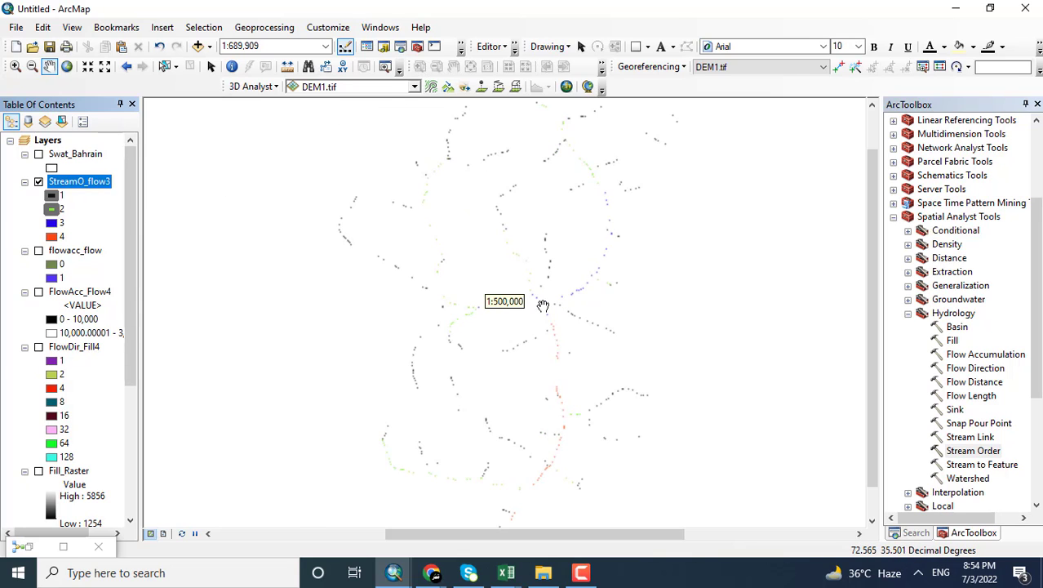
scroll(630, 349, "up", 3)
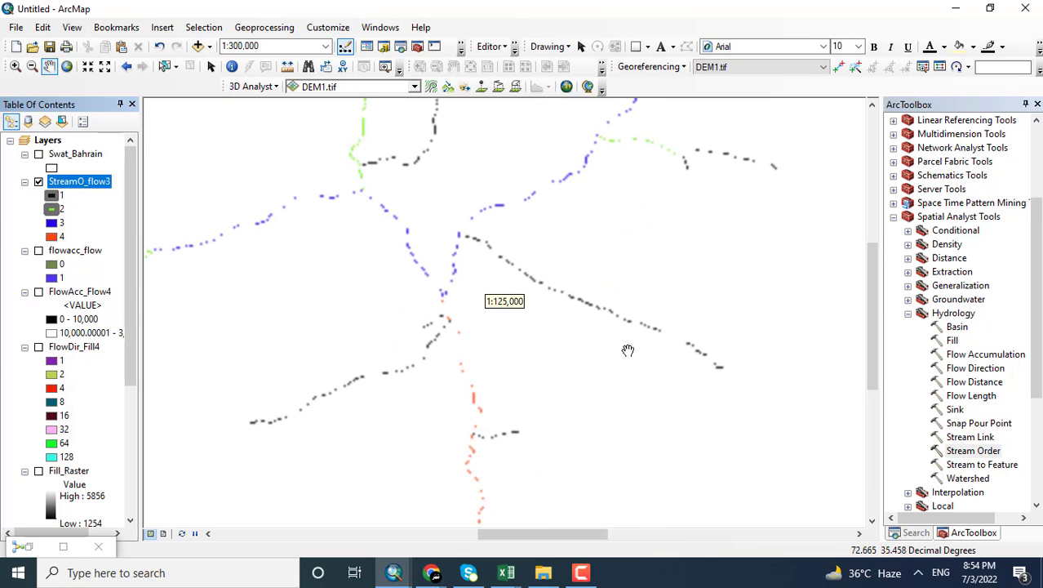
scroll(476, 280, "up", 2)
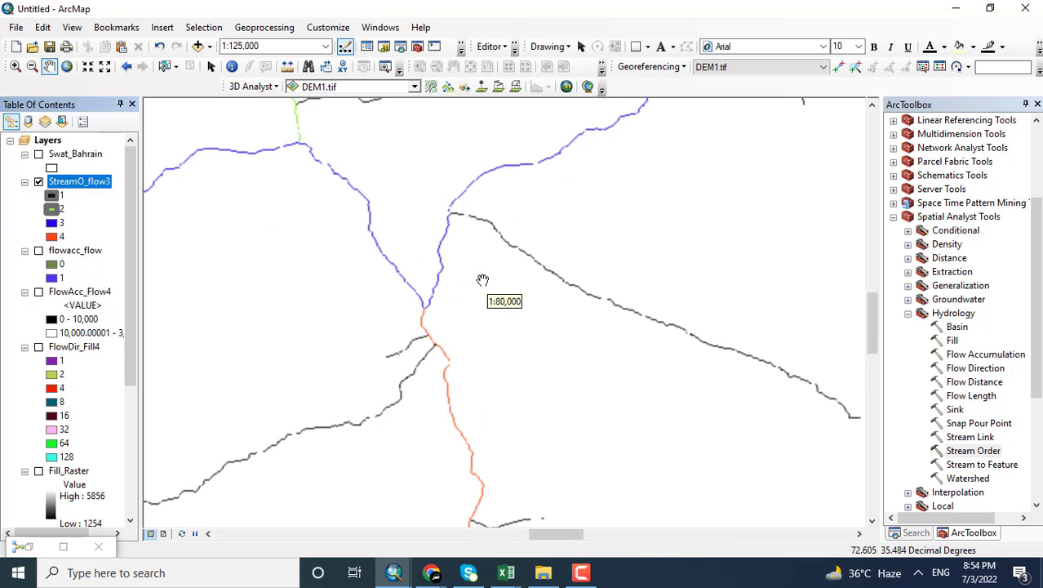
left_click_drag(480, 379, 496, 240)
scroll(499, 248, "up", 1)
scroll(499, 248, "down", 6)
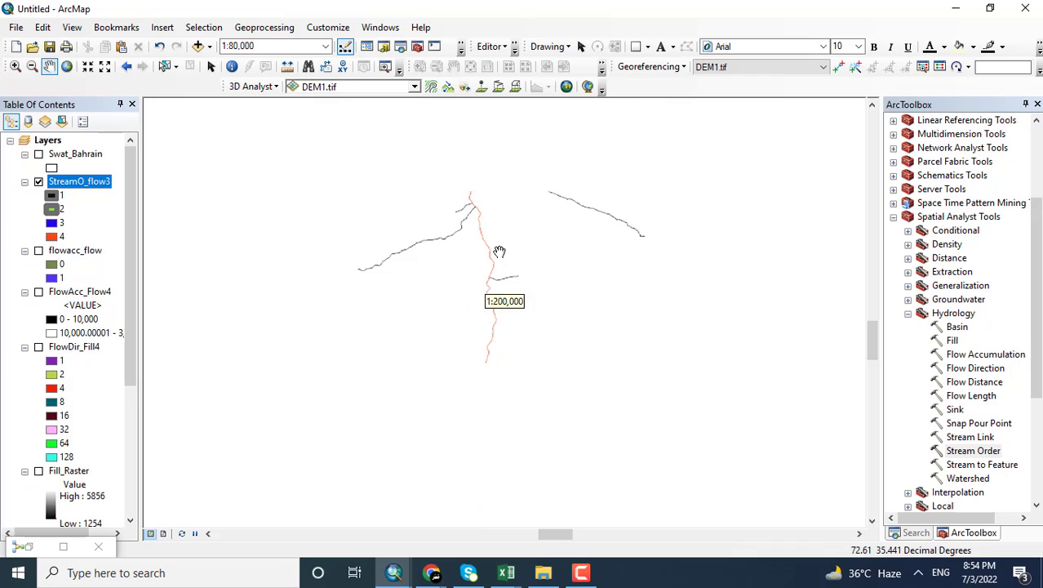
scroll(510, 256, "down", 2)
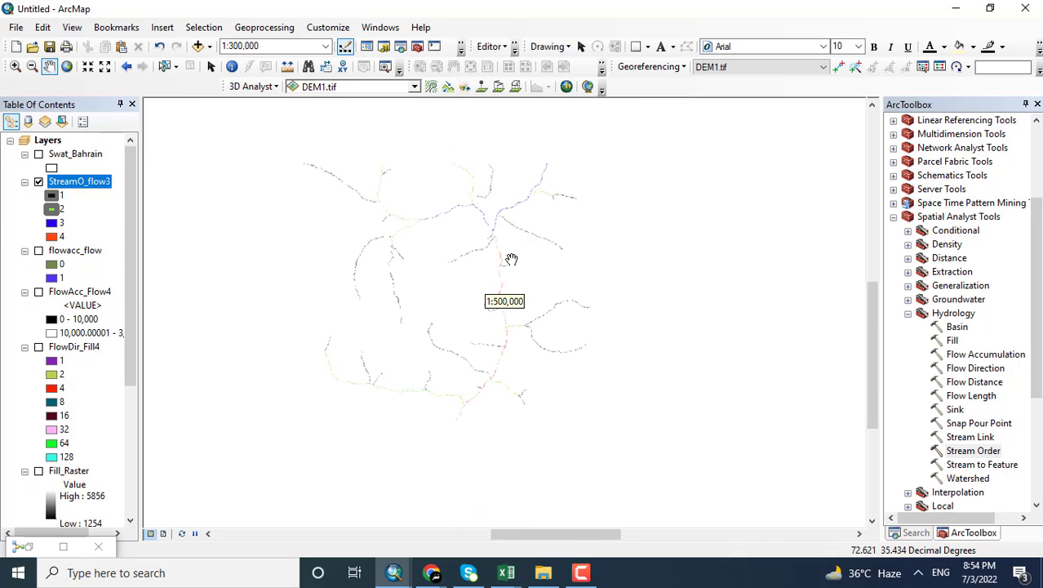
Step: Reduce the outline width of the StreamO_flow3 class 2 symbol to remove its thick outline
left_click(53, 212)
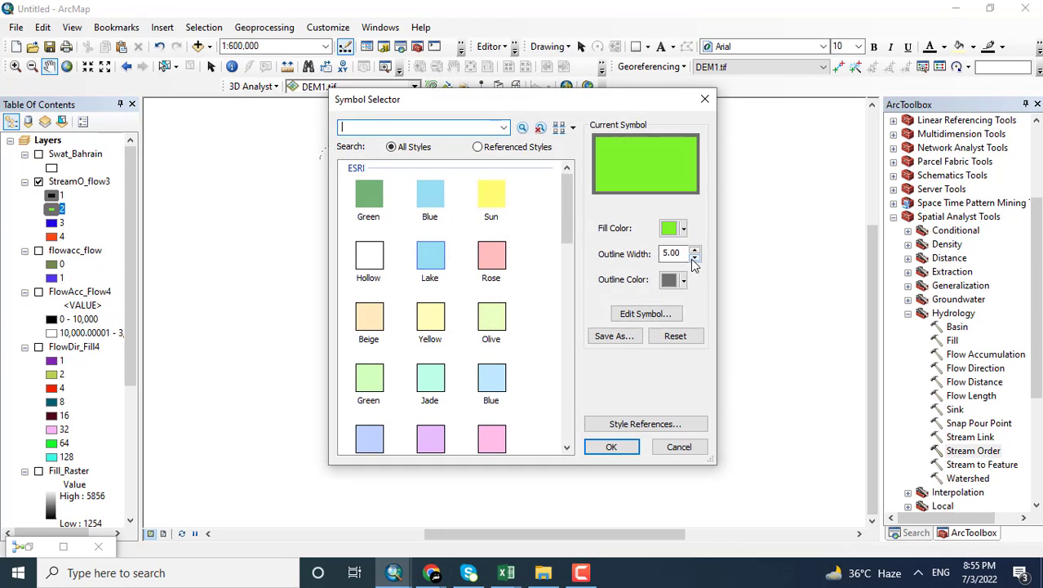
left_click(693, 259)
left_click(694, 259)
left_click(612, 447)
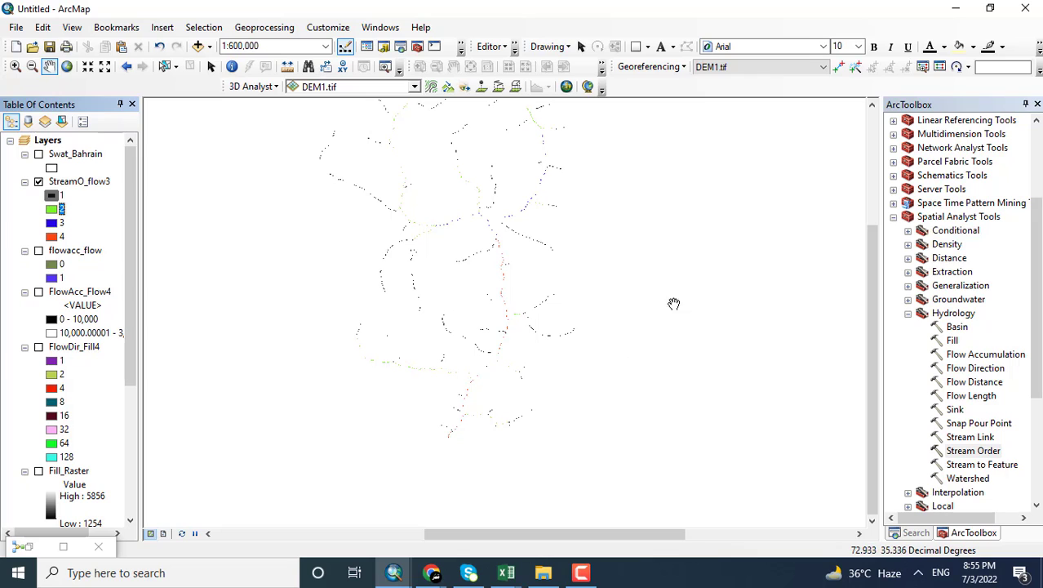
left_click_drag(522, 265, 555, 328)
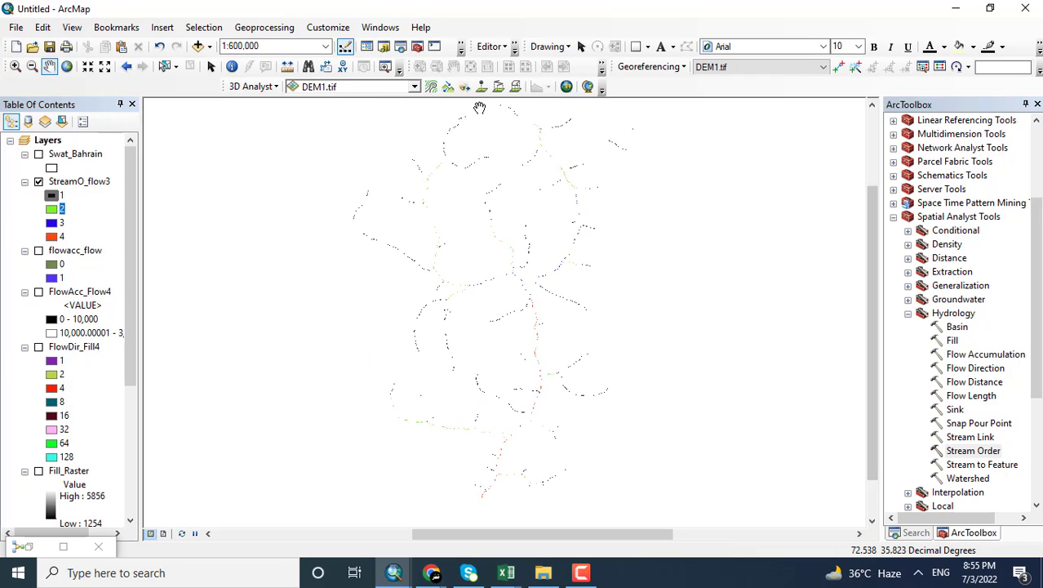
Step: Find the Raster to Polyline tool and run it on StreamO_flow3 with field Value, background value ZERO and simplified polylines
left_click(399, 47)
left_click_drag(972, 164, 876, 166)
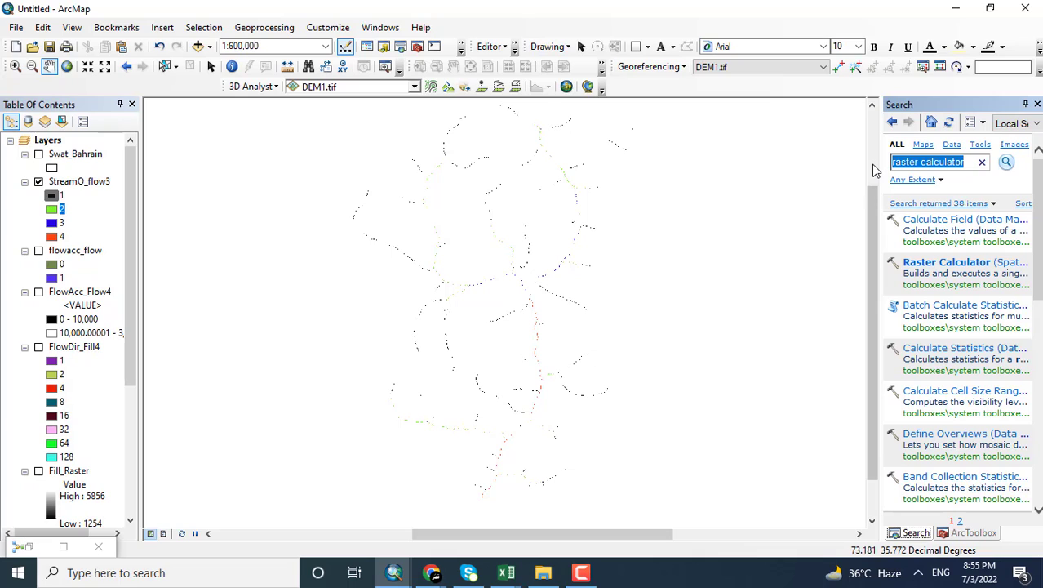
type("r")
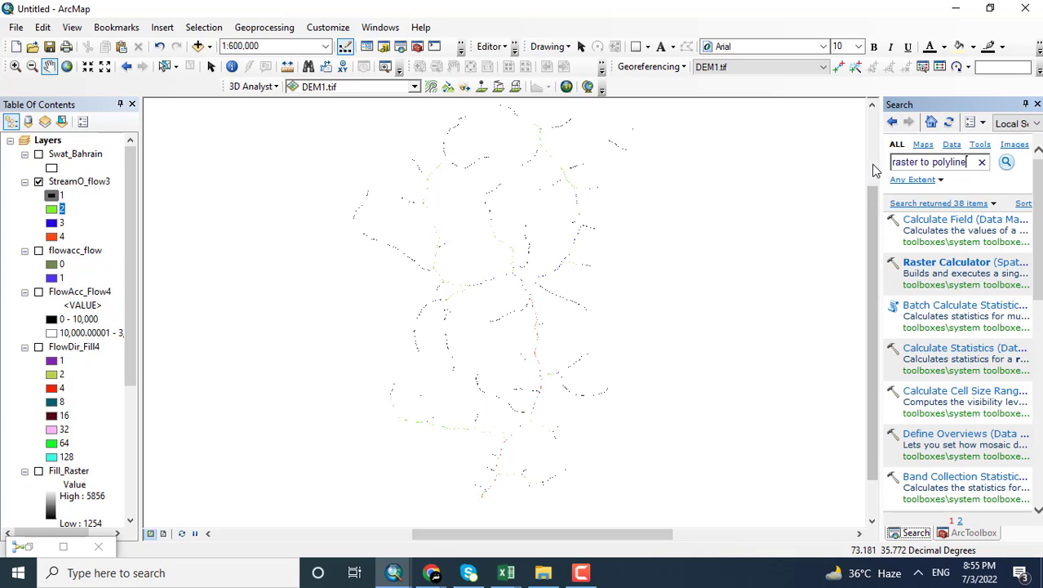
key("Return")
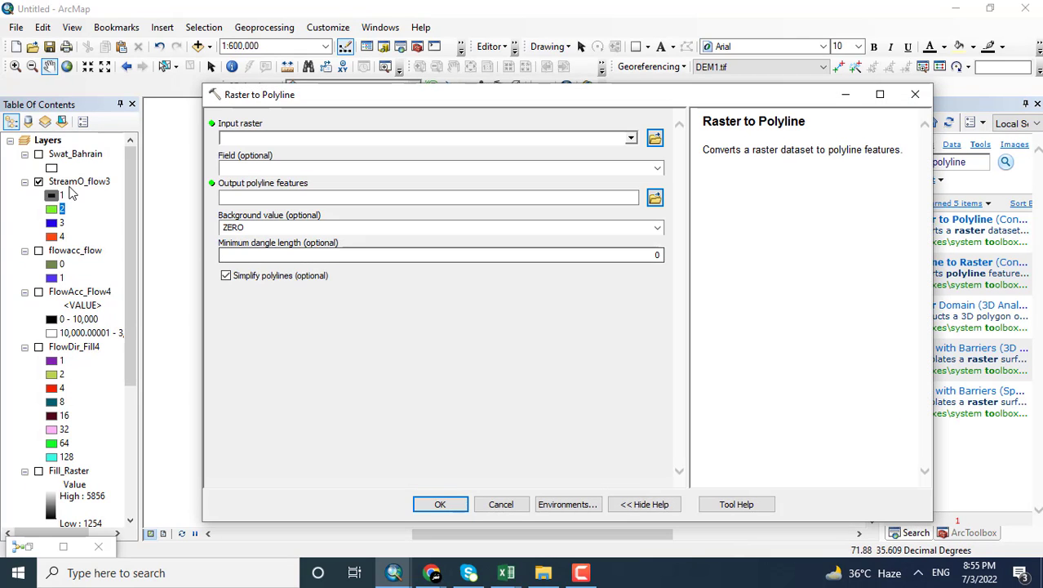
left_click_drag(72, 184, 276, 140)
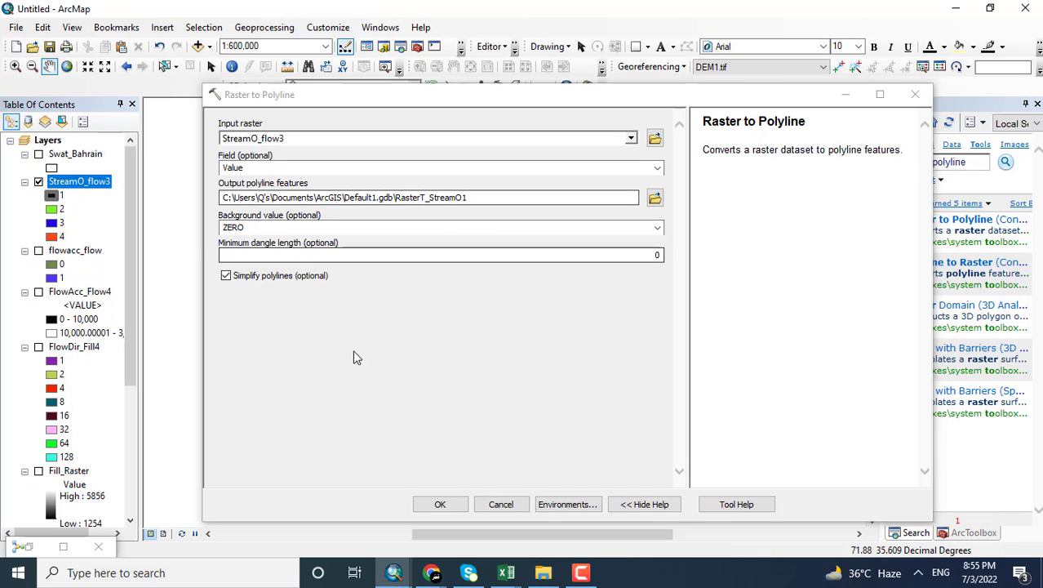
left_click(440, 504)
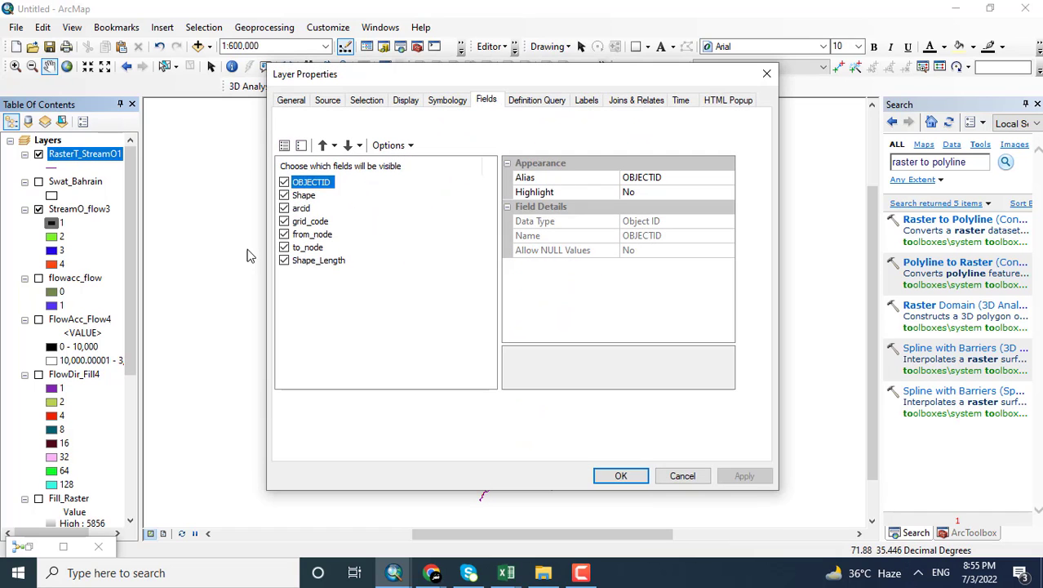
left_click(447, 100)
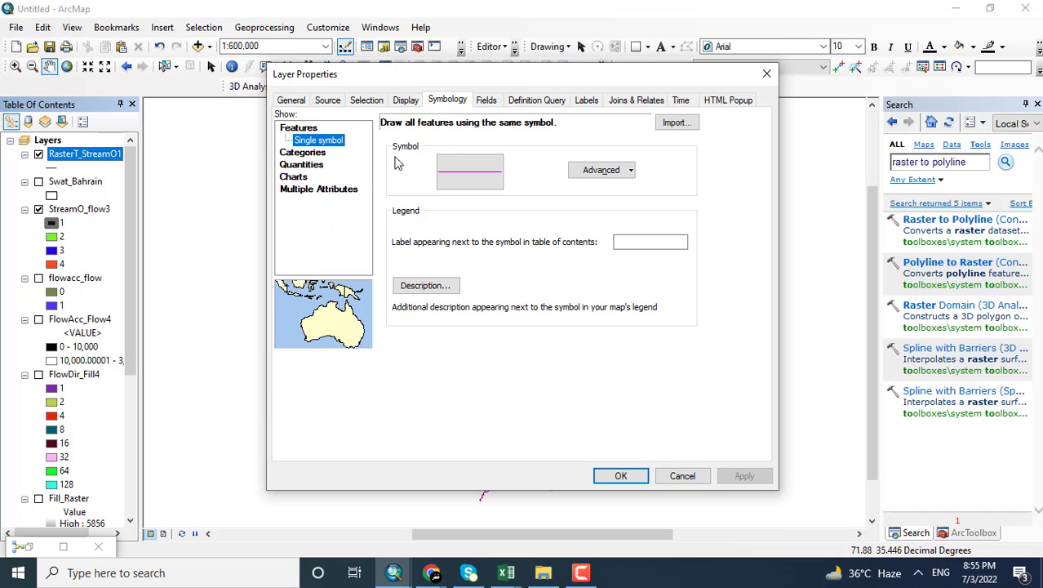
left_click(315, 153)
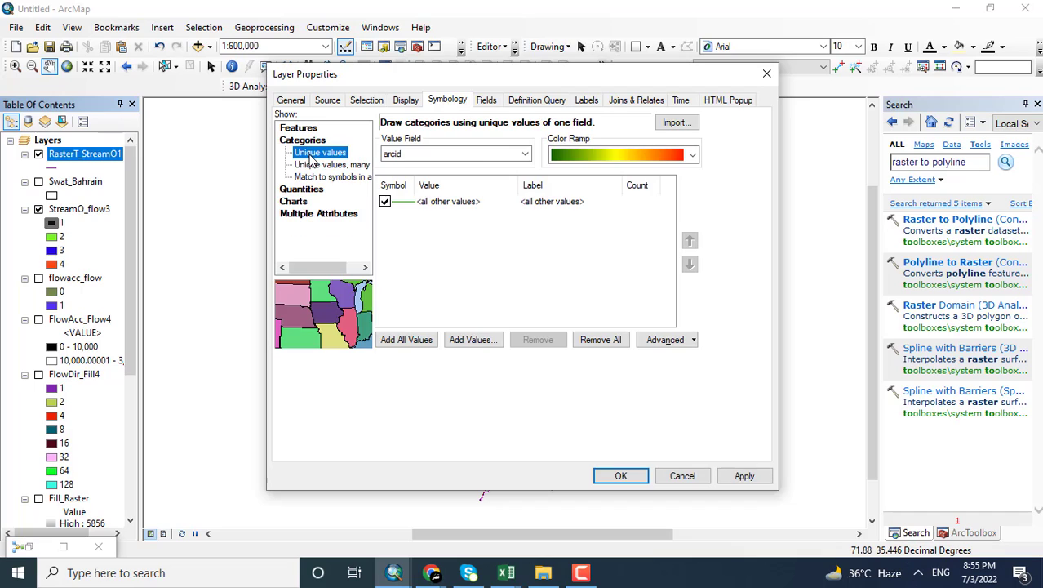
left_click(469, 157)
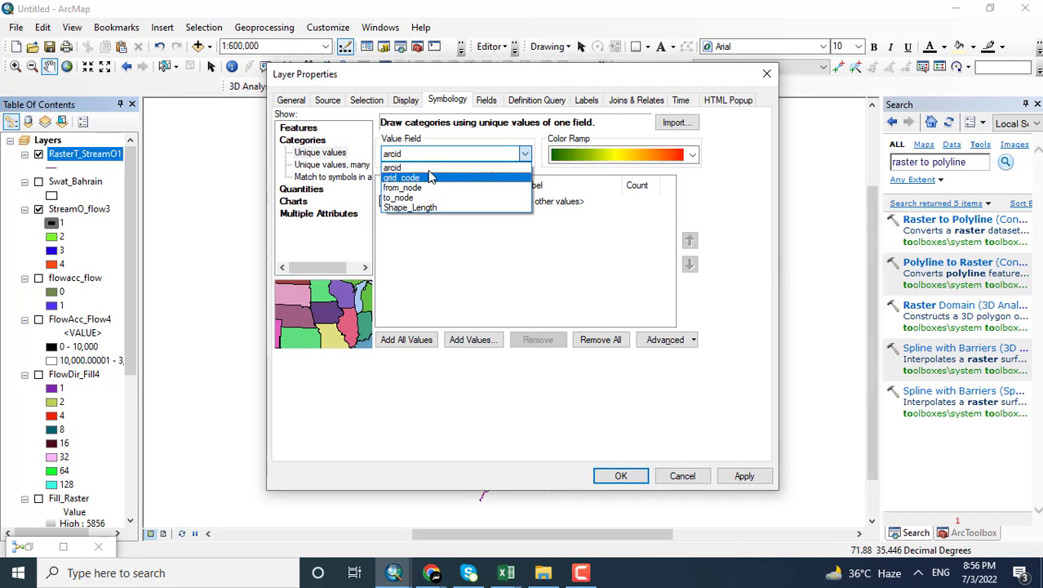
left_click(669, 471)
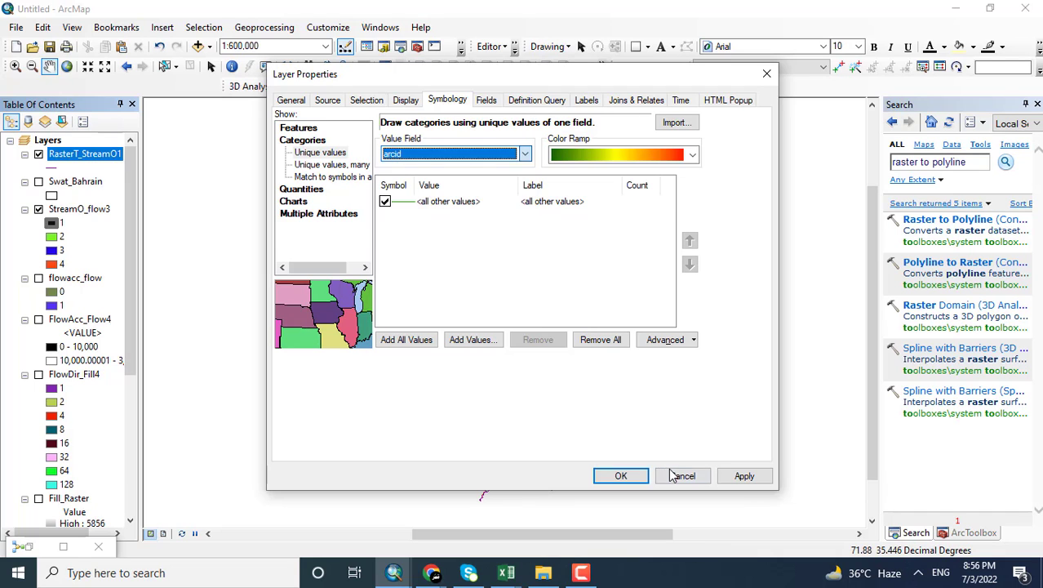
left_click(681, 476)
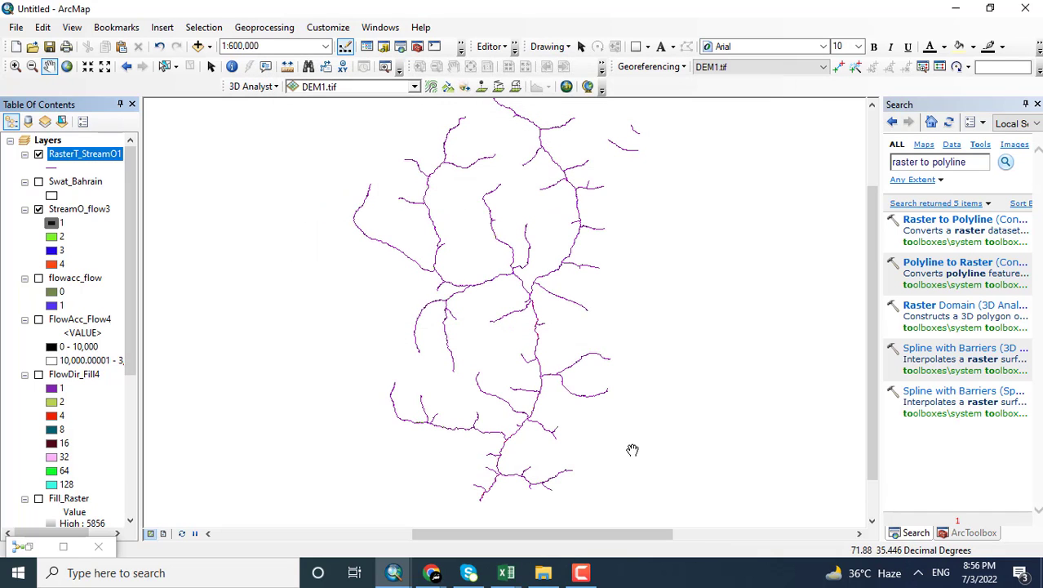
Step: Open the attribute table of RasterT_StreamO1 and review the grid_code values down to the last record
right_click(69, 157)
left_click(193, 191)
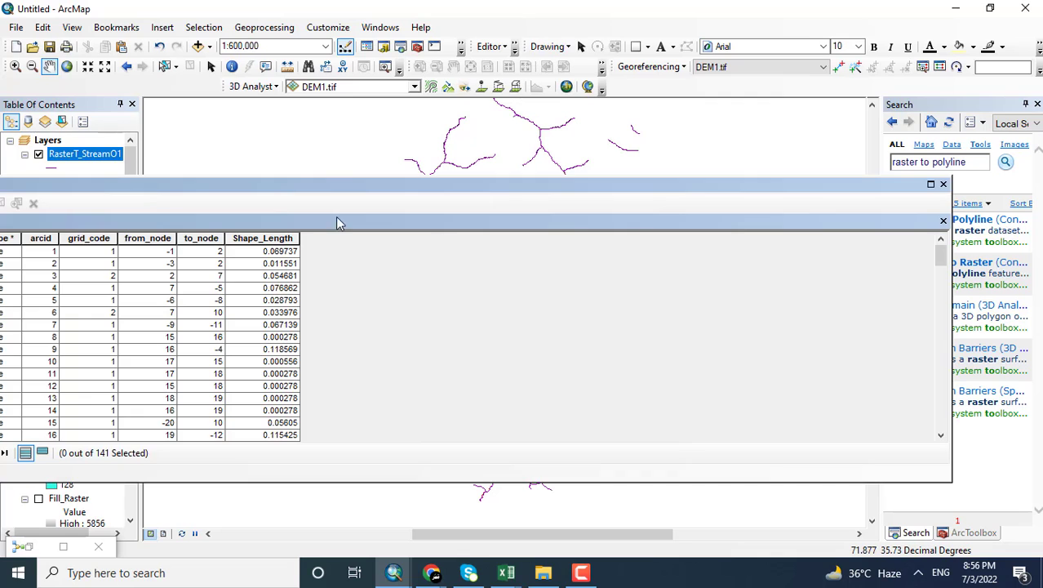
left_click_drag(298, 194, 409, 193)
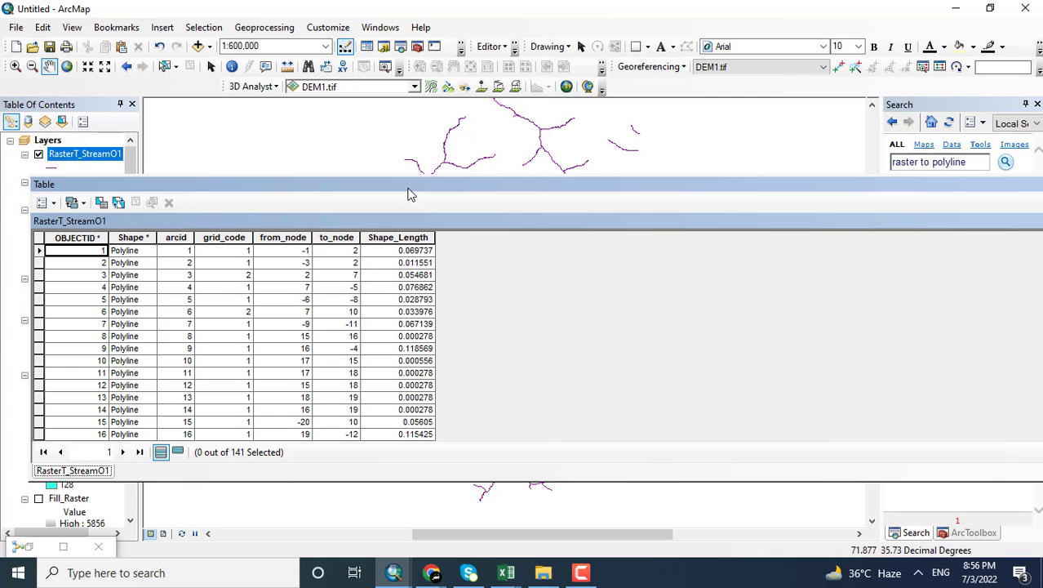
left_click(231, 238)
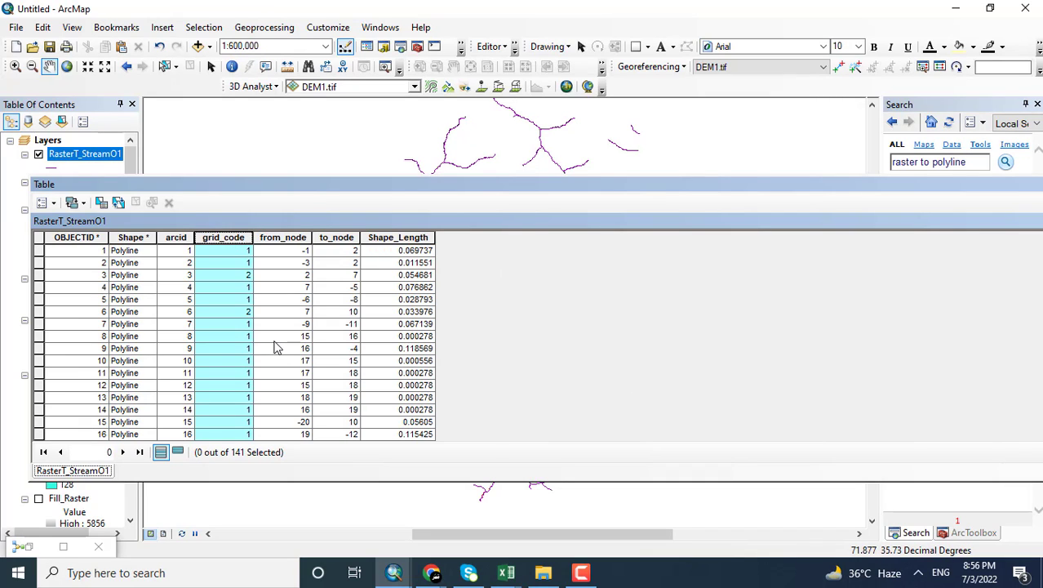
scroll(275, 348, "down", 20)
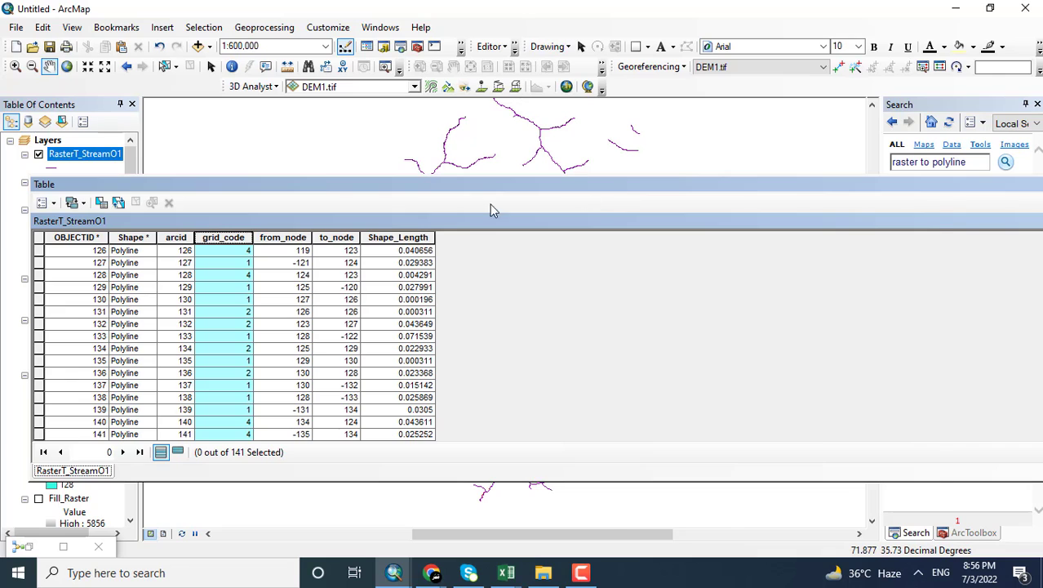
Step: Symbolize RasterT_StreamO1 by unique values of the grid_code field, adding all values, and apply it
left_click_drag(489, 208, 114, 180)
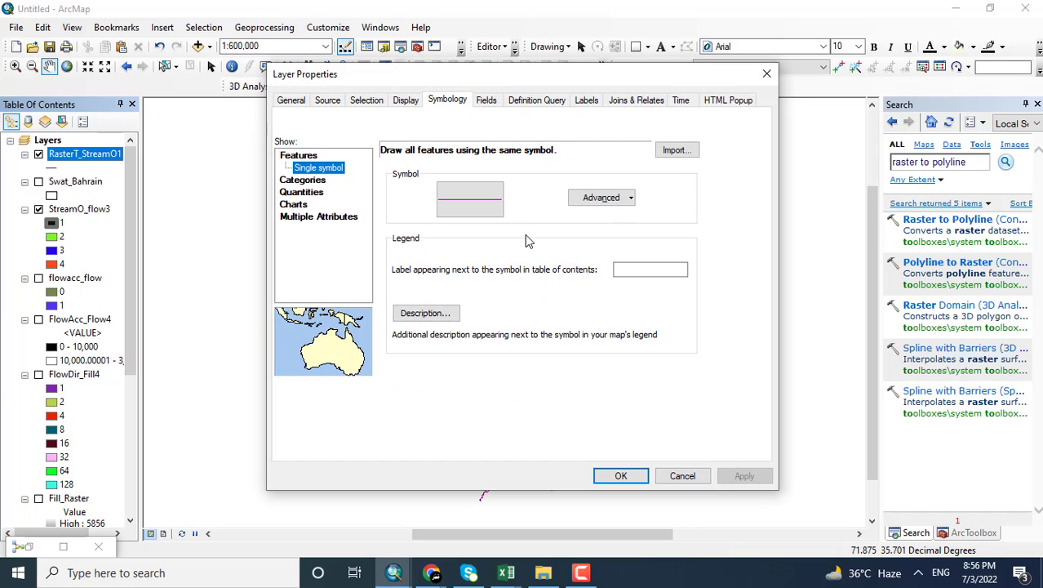
left_click(304, 180)
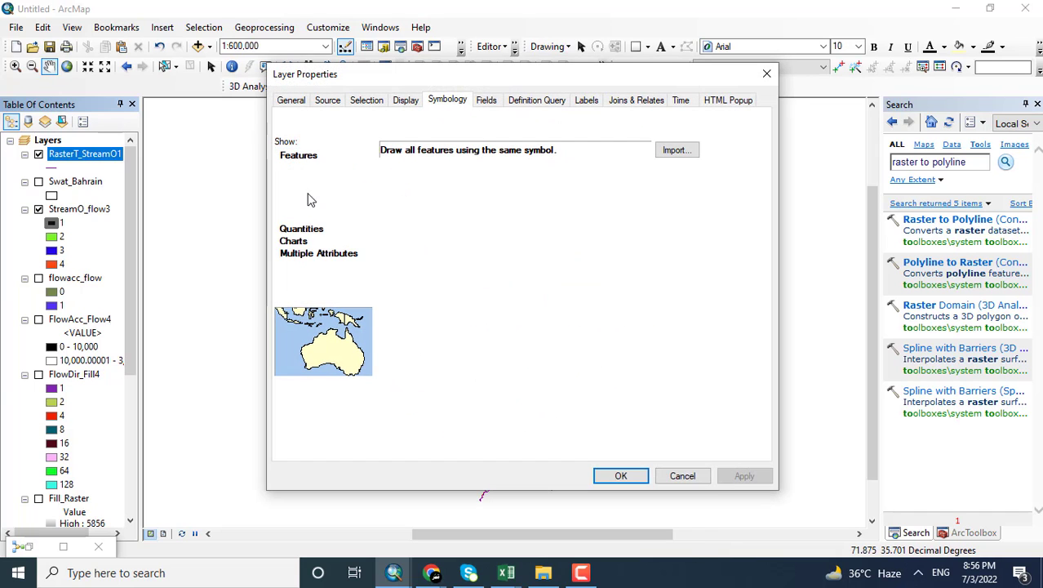
left_click(453, 181)
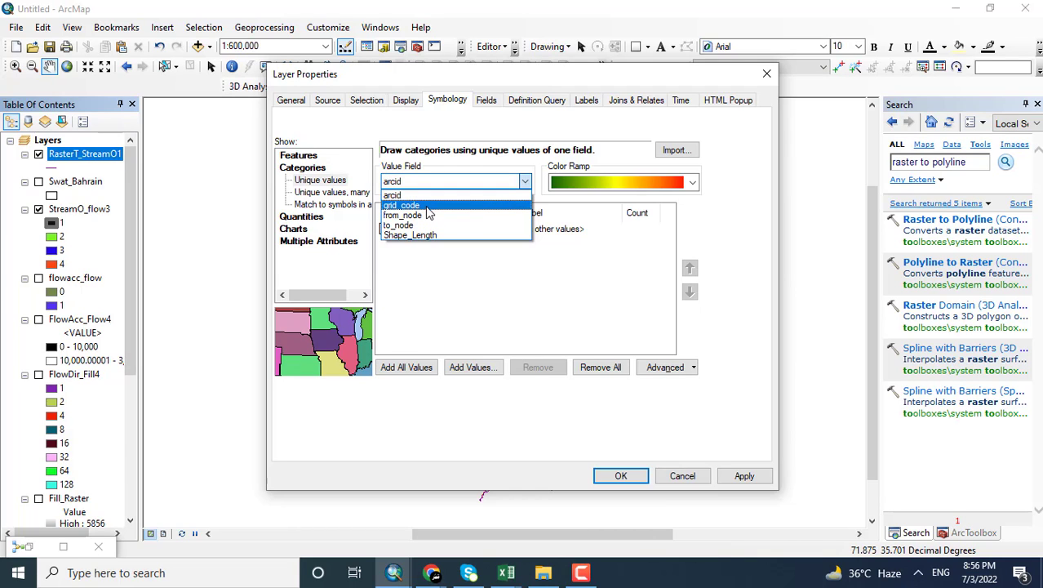
left_click(426, 206)
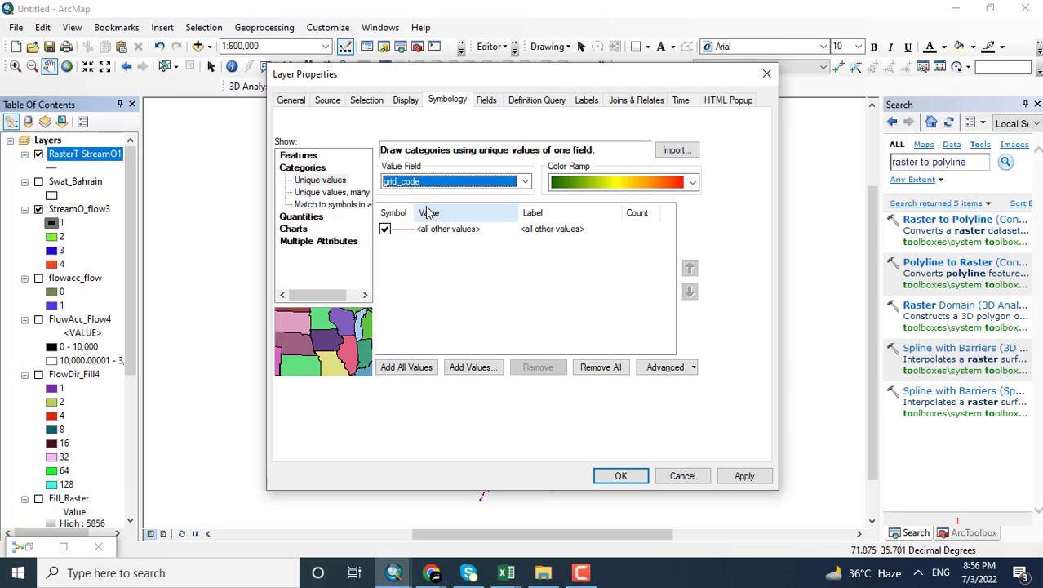
left_click(408, 368)
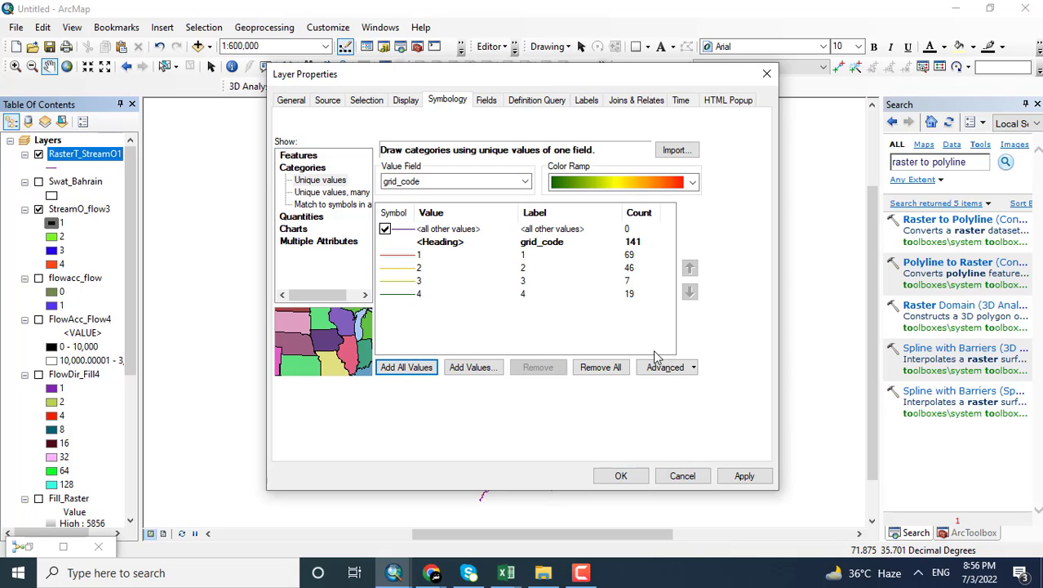
left_click(743, 475)
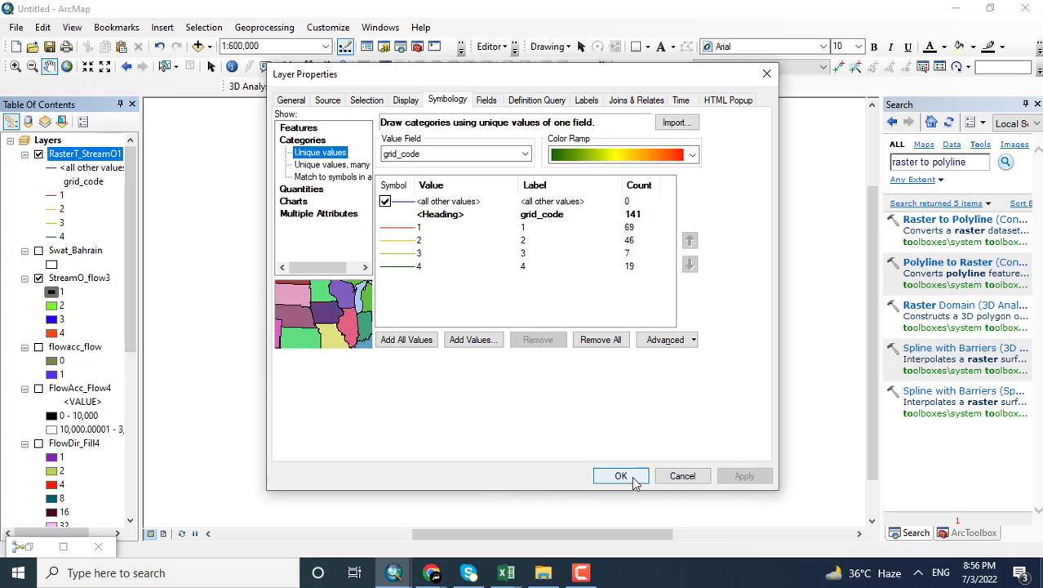
Step: Turn on feature labels for RasterT_StreamO1 and set the label field to grid_code
left_click(621, 475)
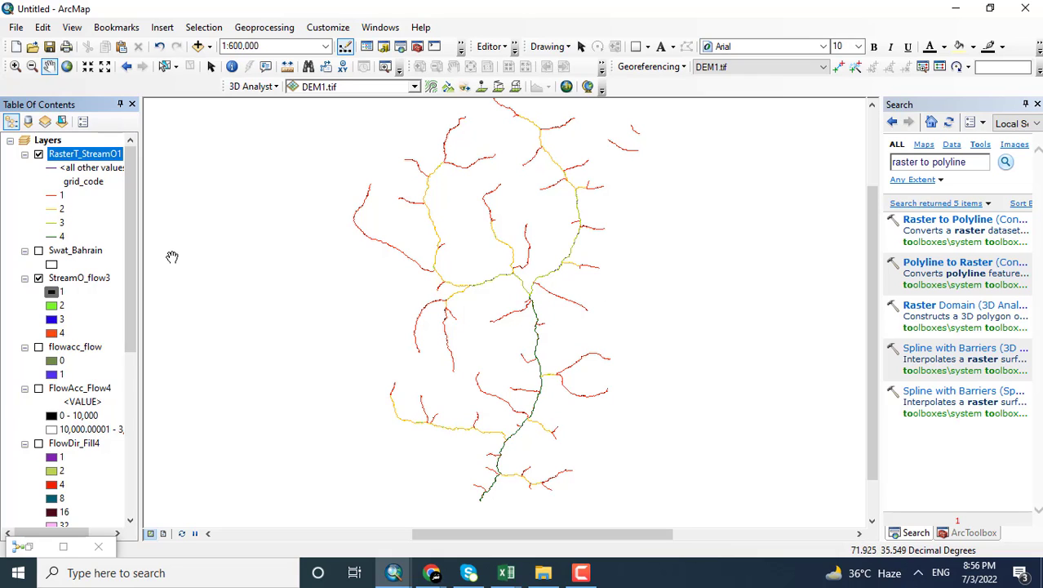
right_click(90, 158)
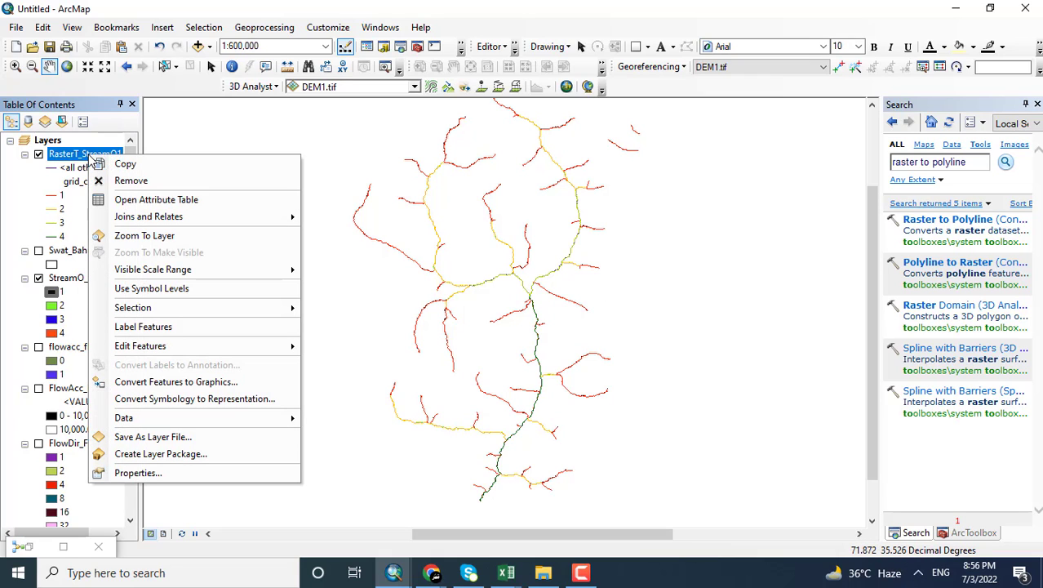
left_click(152, 326)
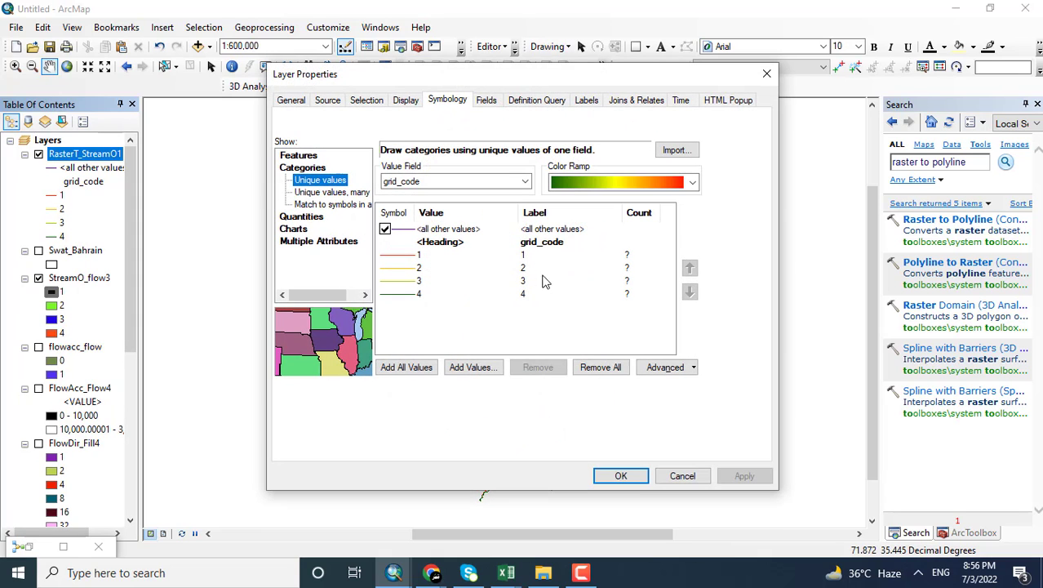
left_click(587, 101)
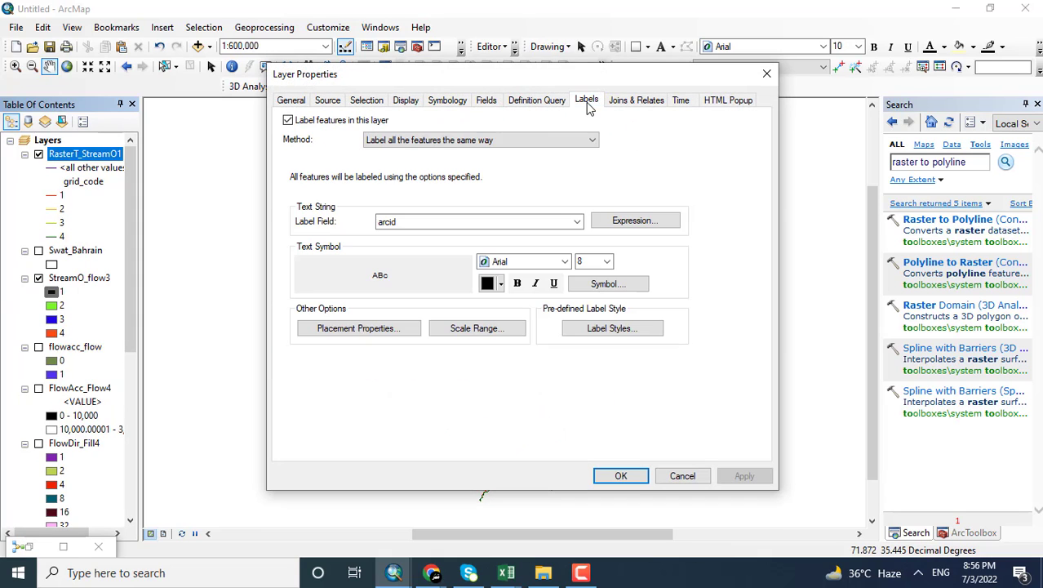
left_click(448, 222)
left_click(426, 254)
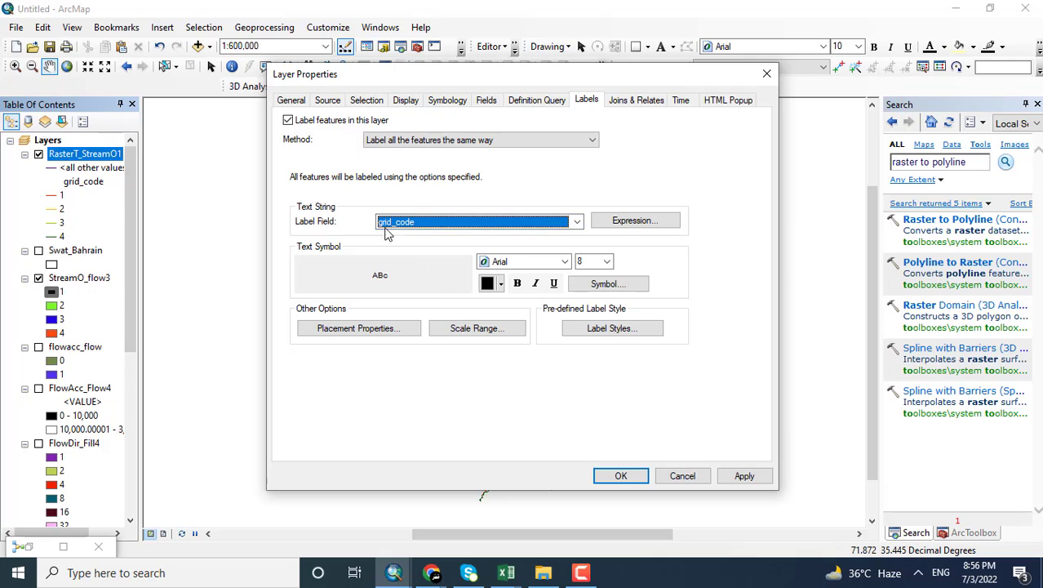
Step: Set the RasterT_StreamO1 label text to size 10 bold and apply the label settings
left_click(607, 261)
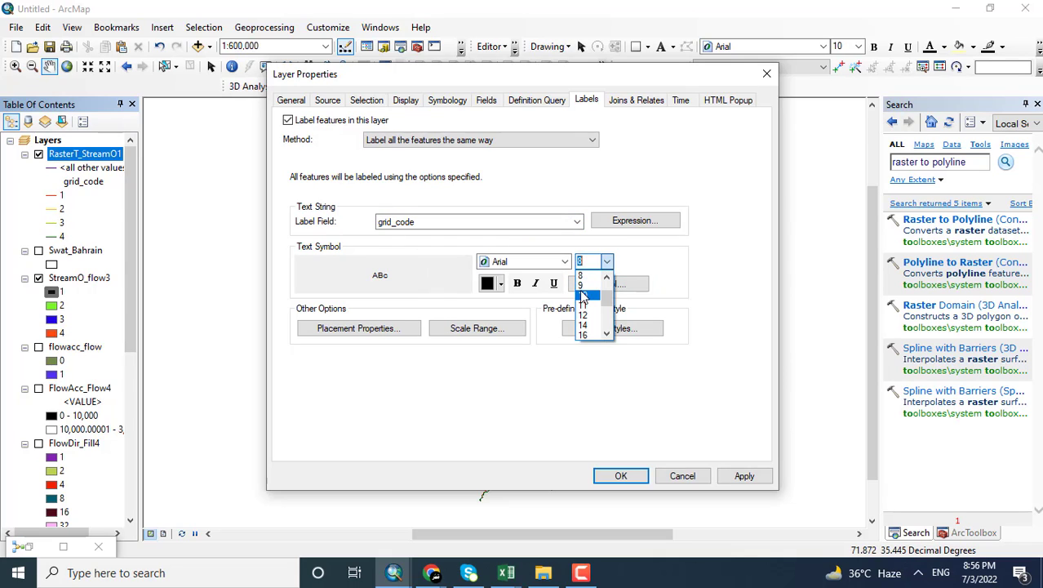
left_click(584, 297)
left_click(518, 284)
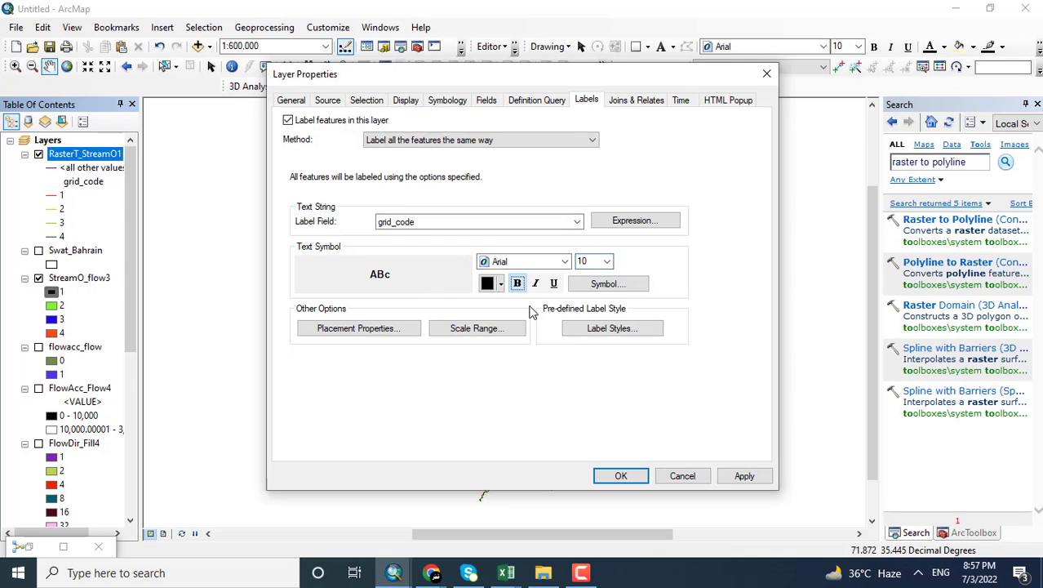
left_click(743, 477)
left_click(620, 477)
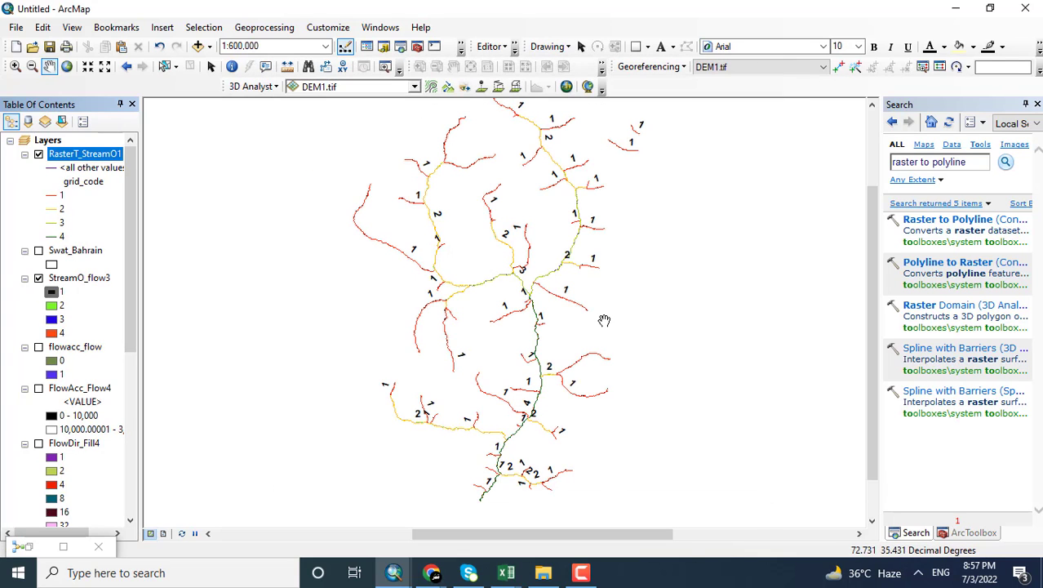
Step: Examine the stream-order labels along the main channel and its tributaries down to the southern outlet
scroll(601, 319, "up", 2)
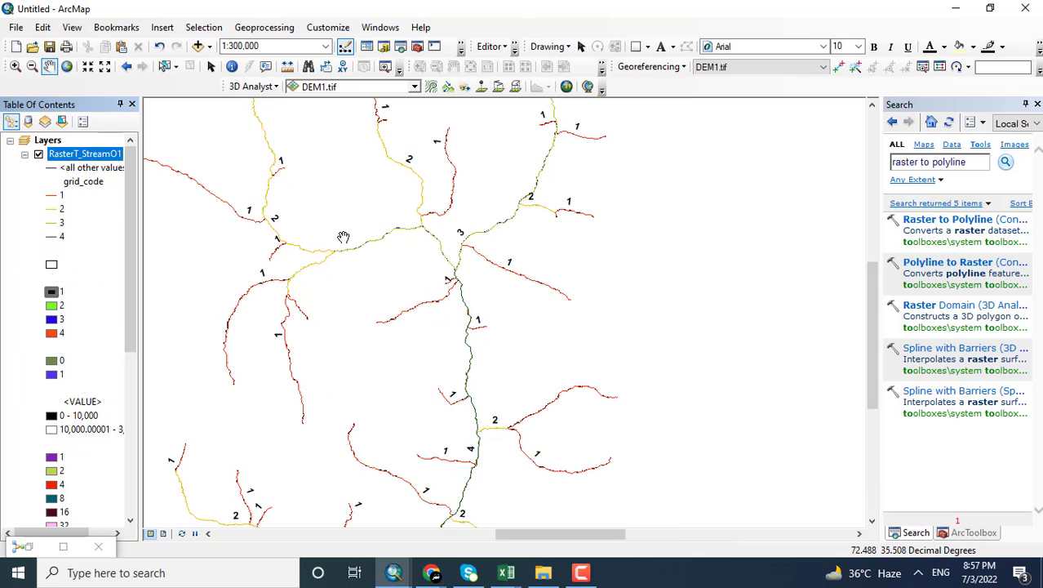
left_click_drag(371, 283, 367, 209)
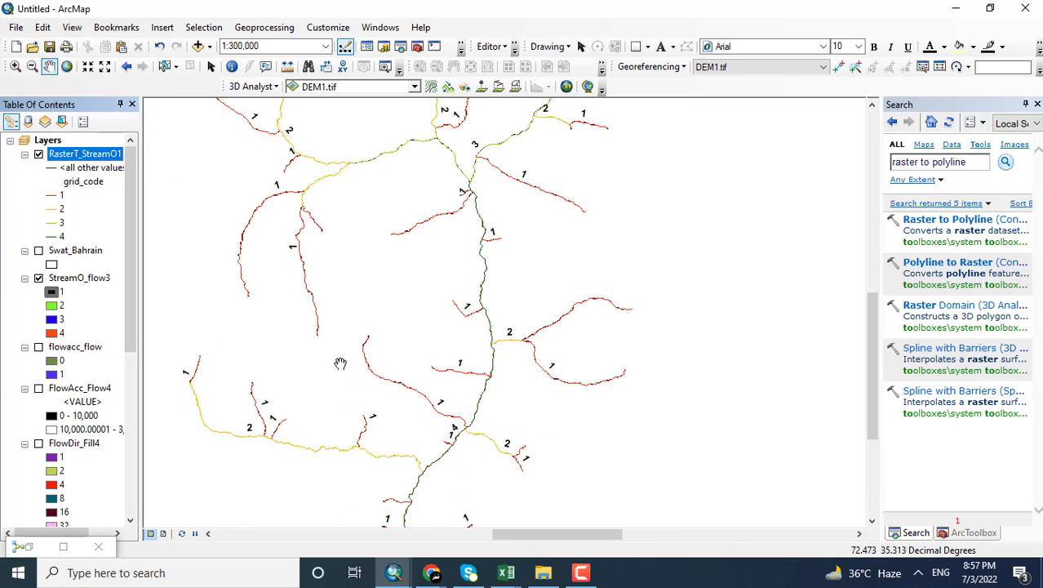
left_click_drag(338, 361, 361, 249)
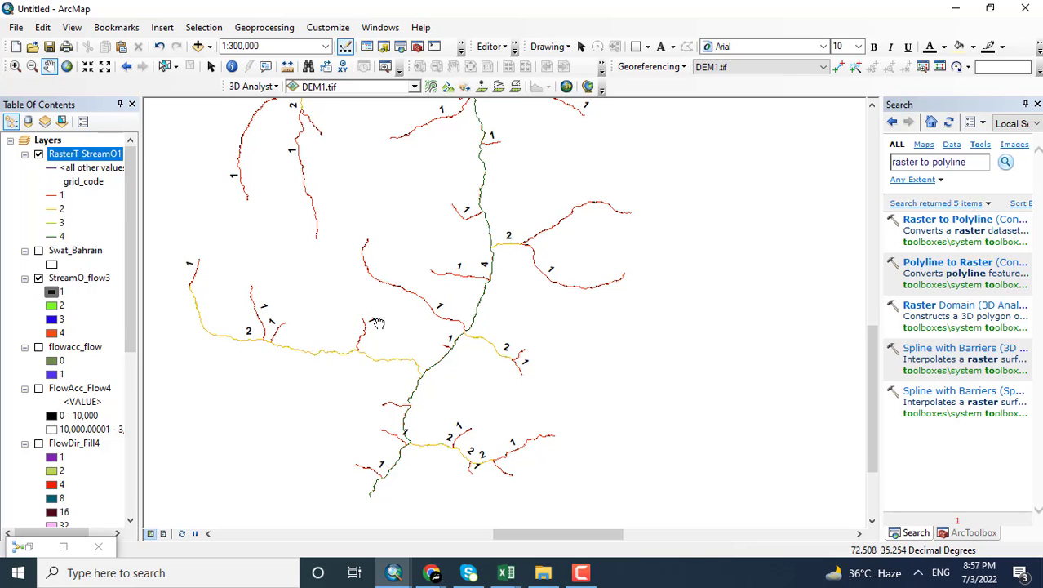
left_click_drag(377, 324, 385, 303)
scroll(442, 351, "down", 3)
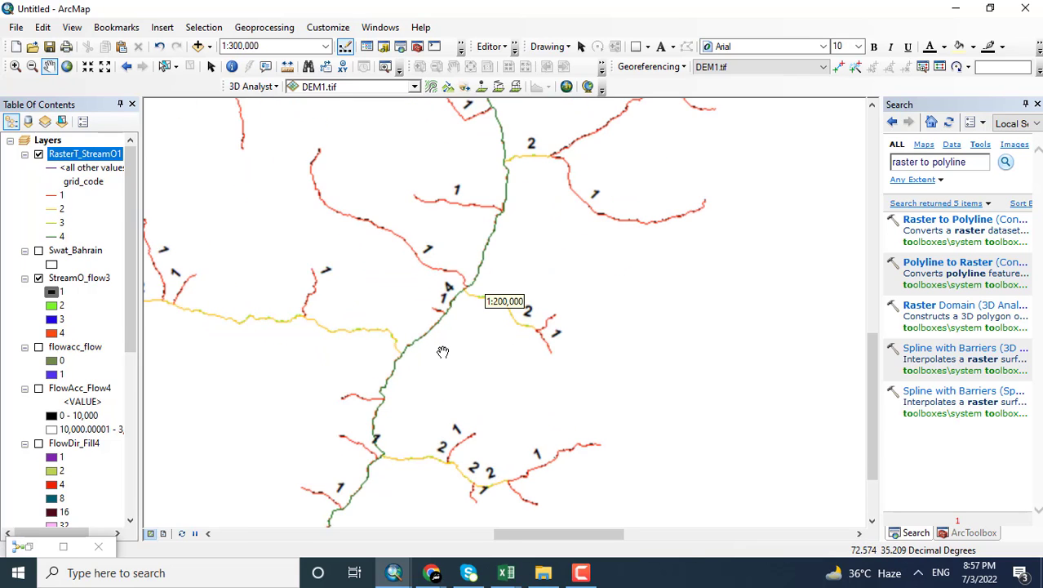
scroll(442, 351, "down", 2)
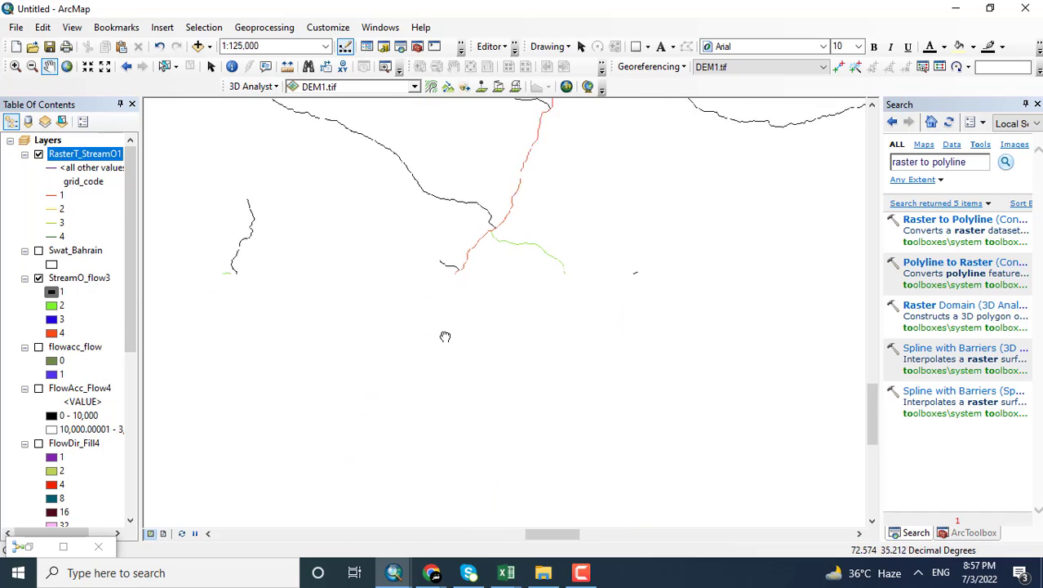
left_click_drag(442, 345, 439, 310)
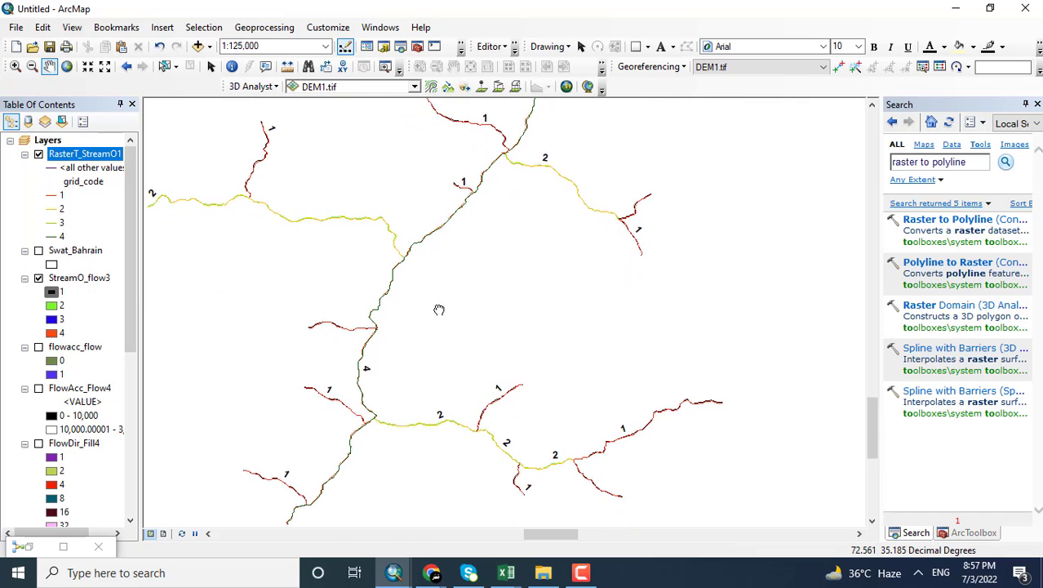
scroll(429, 338, "down", 1)
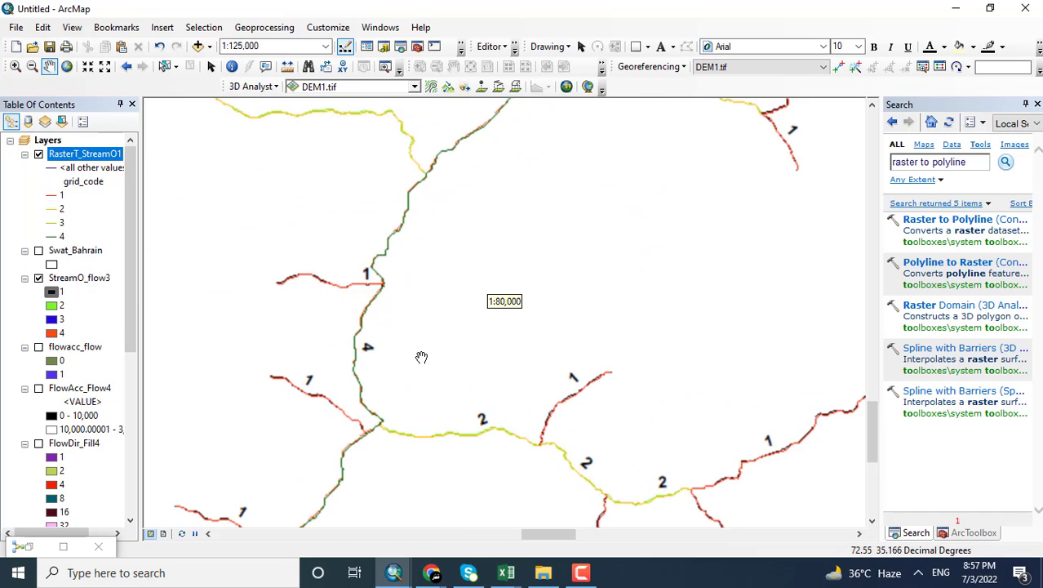
left_click_drag(457, 307, 478, 222)
left_click_drag(489, 318, 515, 272)
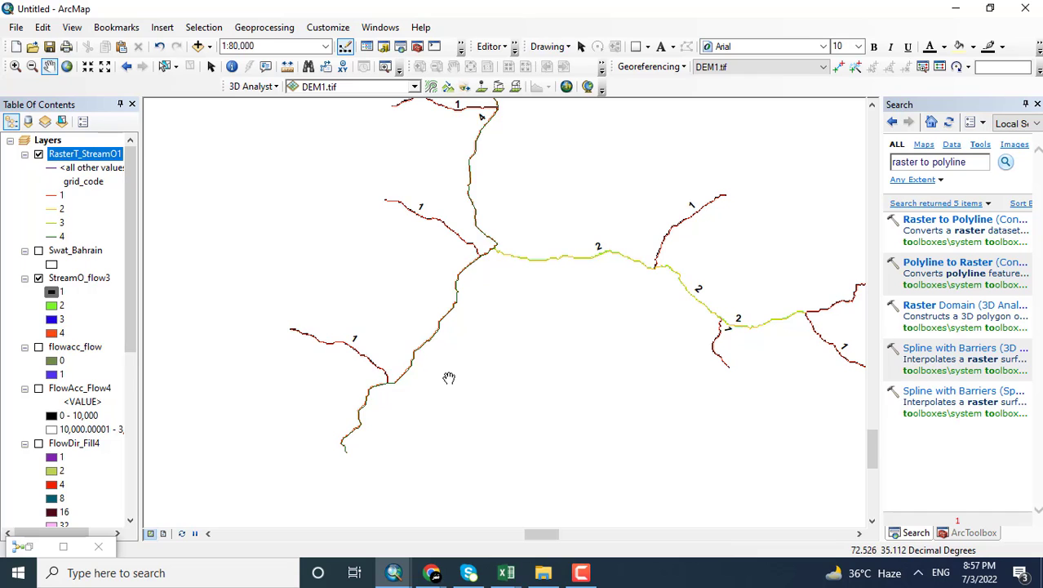
Step: Hide StreamO_flow3, inspect the labelled polylines near the outlet up close, and return to the full extent of RasterT_StreamO1
scroll(448, 375, "down", 1)
scroll(451, 362, "down", 1)
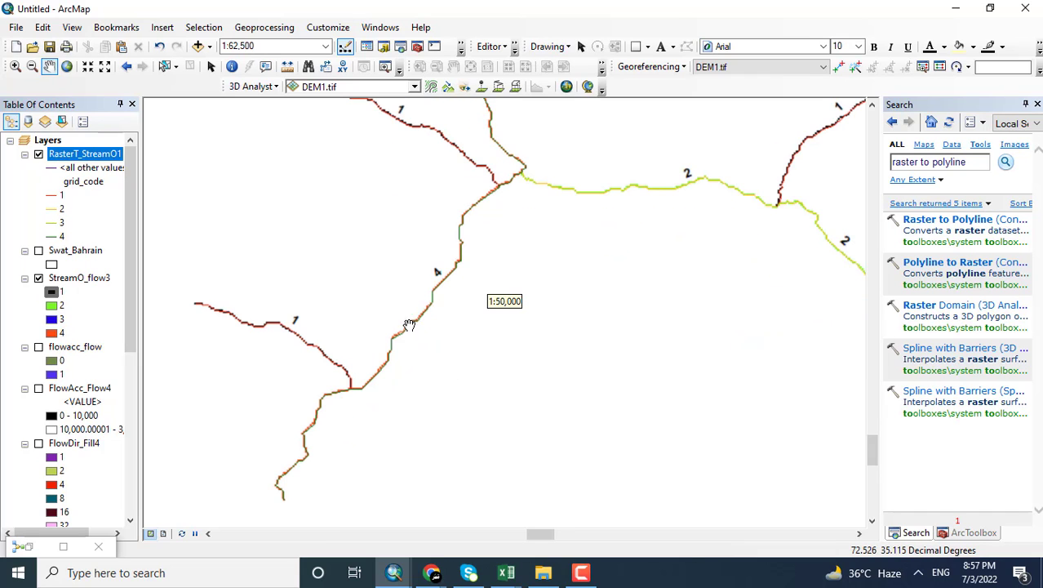
scroll(461, 324, "down", 2)
left_click_drag(429, 332, 594, 352)
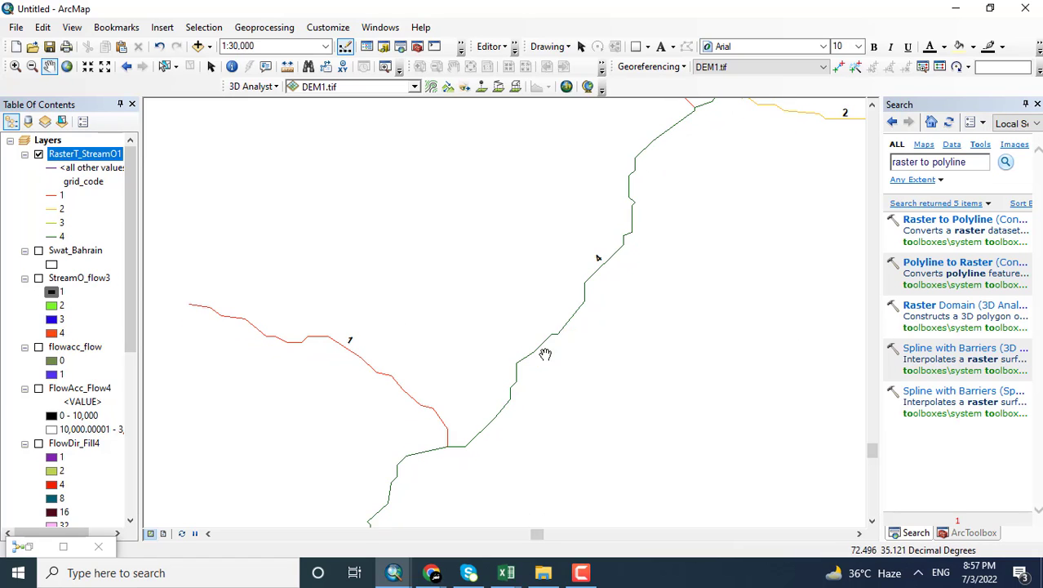
scroll(638, 339, "up", 1)
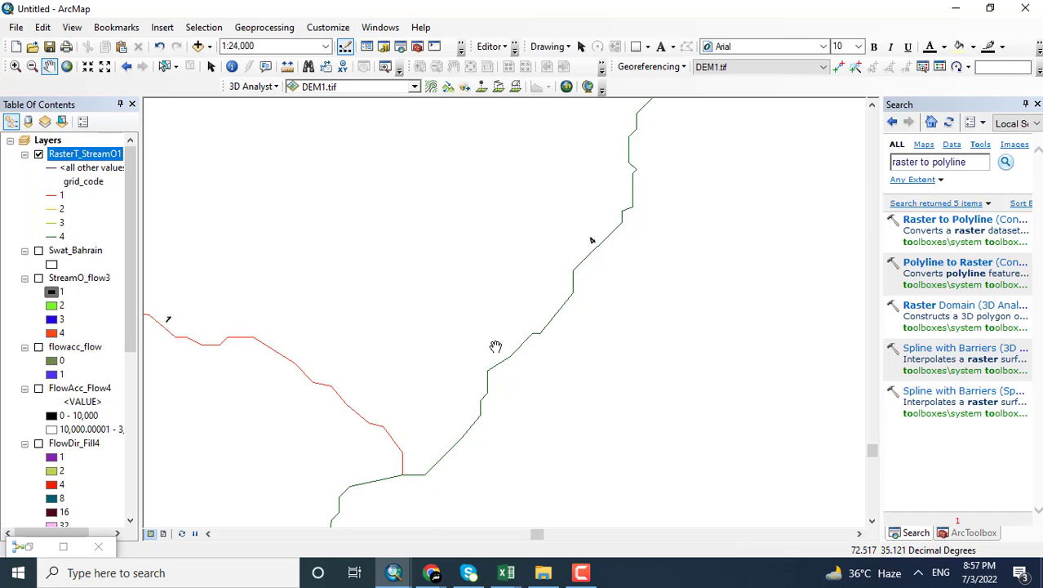
scroll(569, 344, "down", 4)
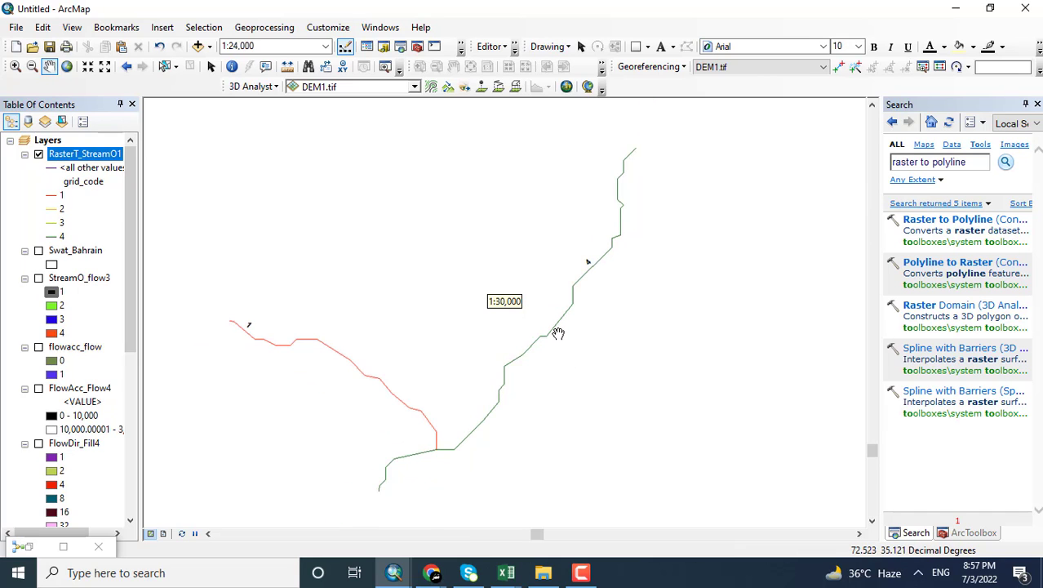
right_click(95, 157)
left_click(155, 233)
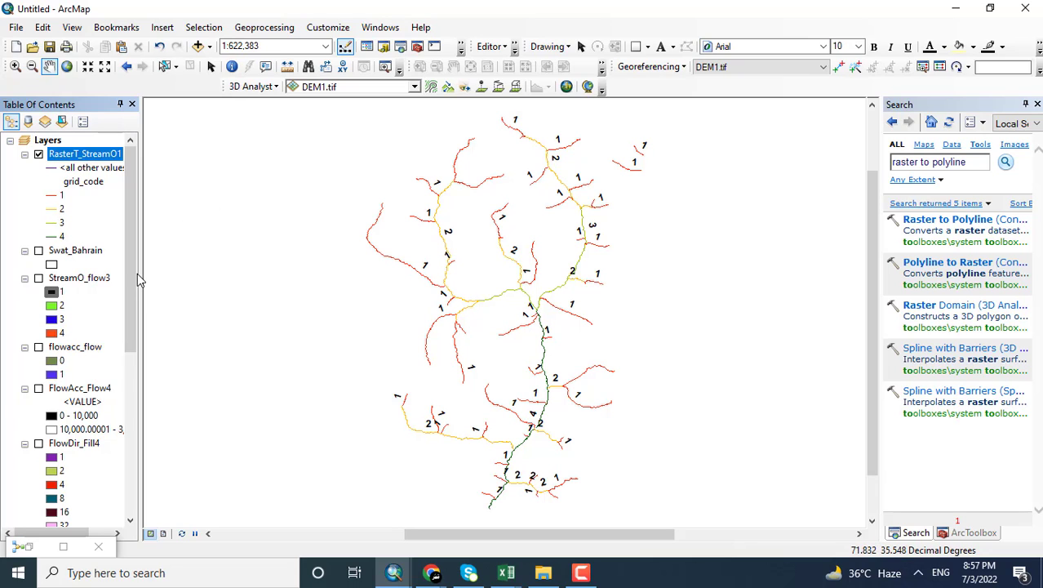
Step: Show the Swat_Bahrain boundary around the stream network
left_click_drag(130, 278, 129, 284)
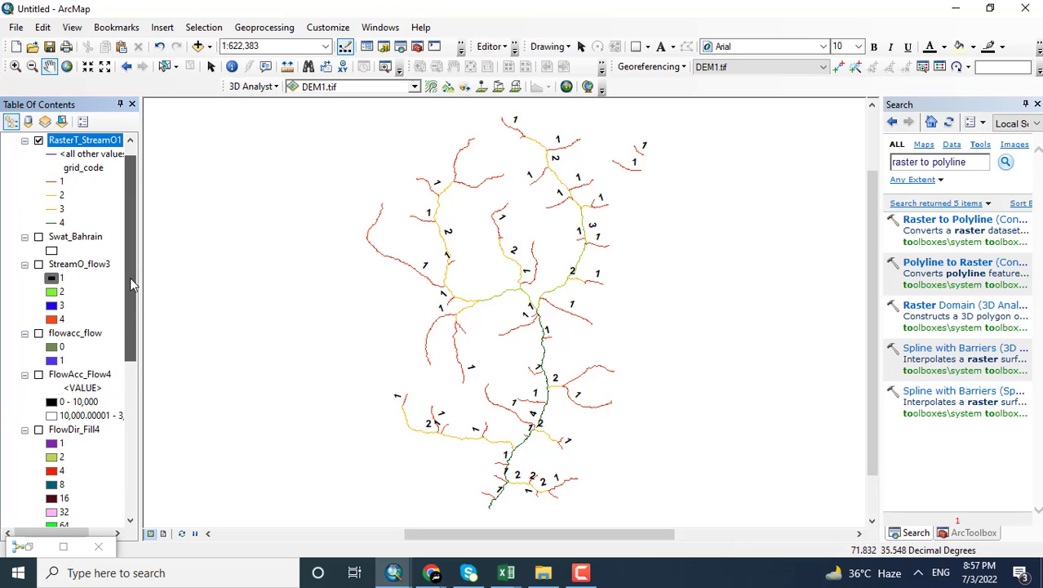
left_click(39, 237)
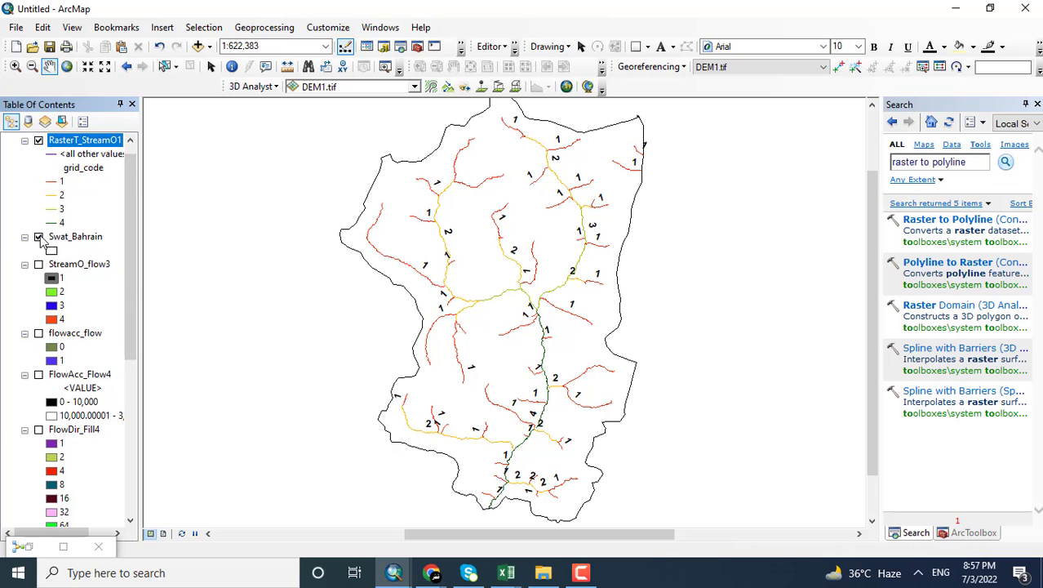
left_click(38, 237)
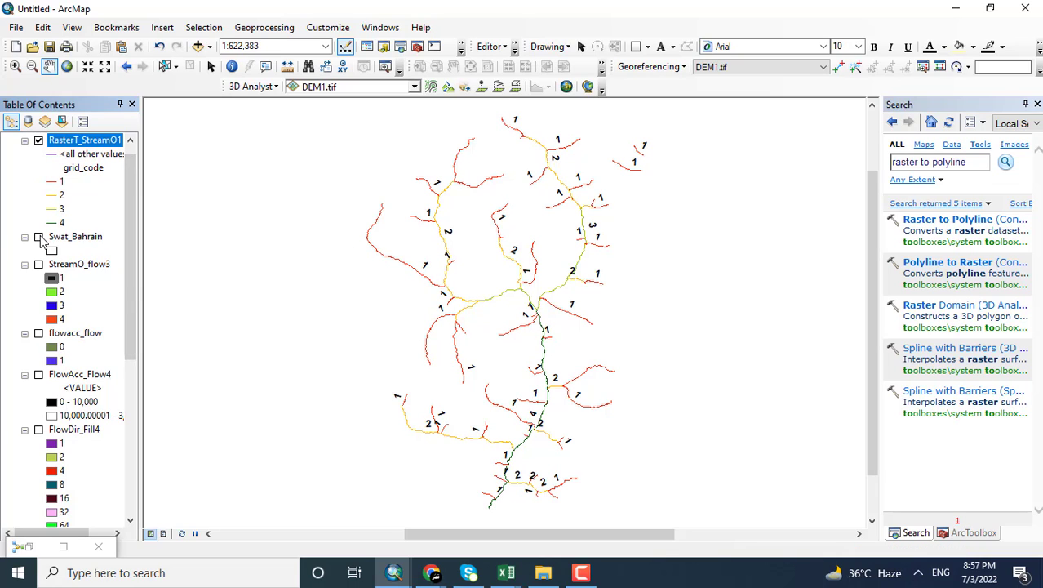
left_click(38, 237)
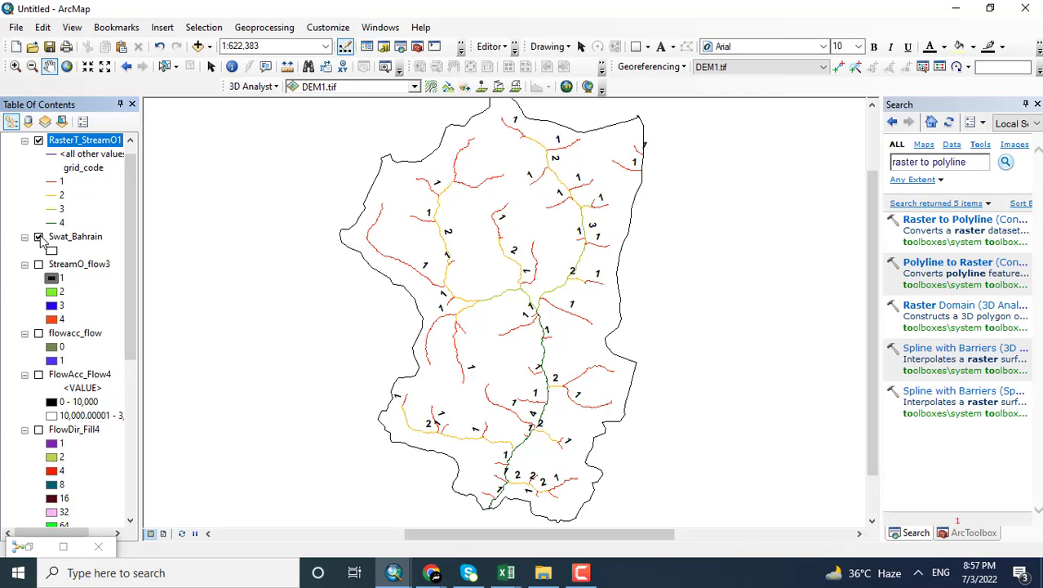
Step: Accept the grid_code 1 line symbol at width 1.00 and set the grid_code 2 line width to 2
double_click(52, 182)
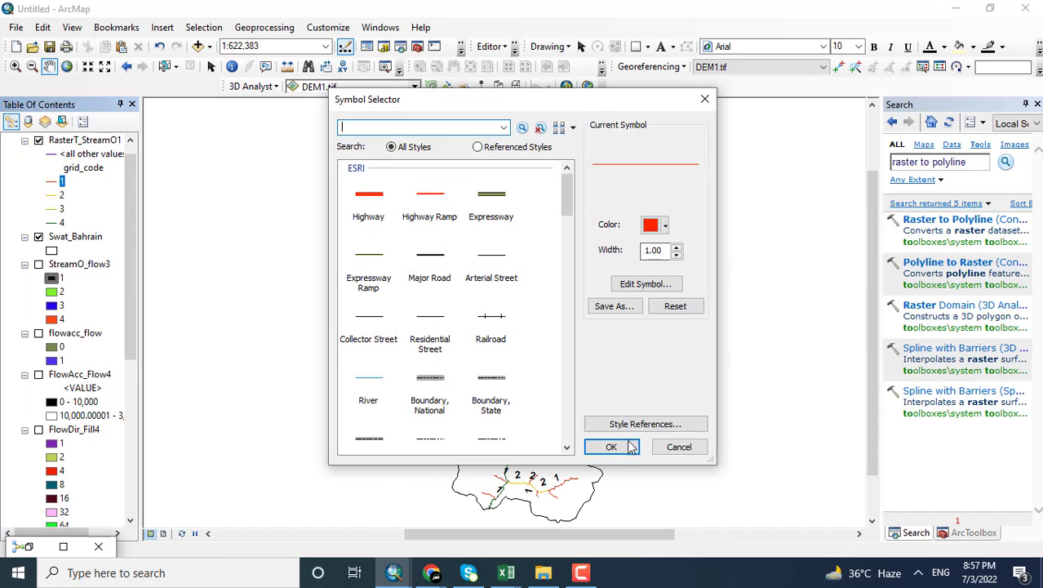
left_click(608, 443)
double_click(51, 195)
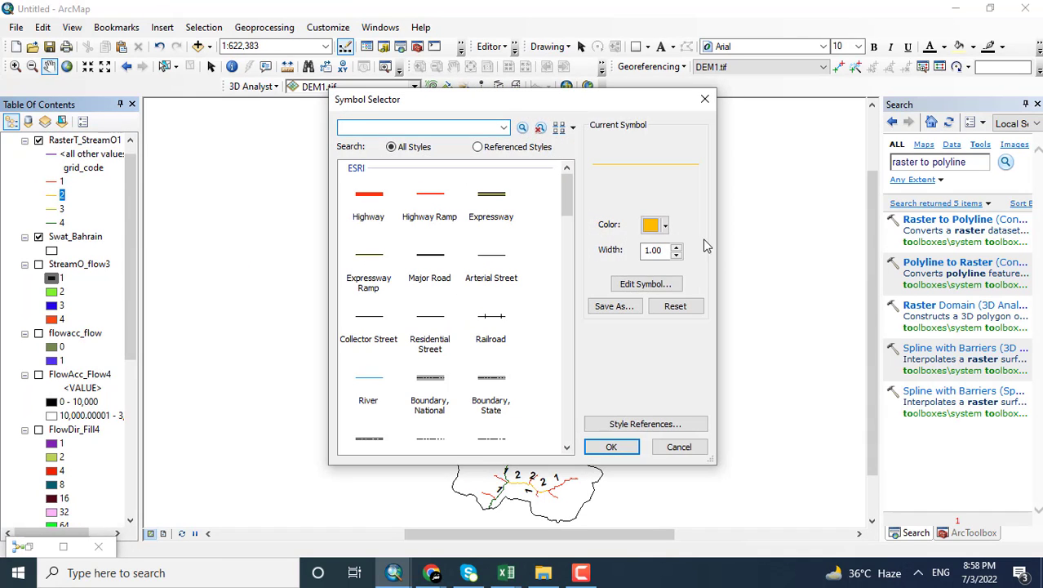
left_click(676, 248)
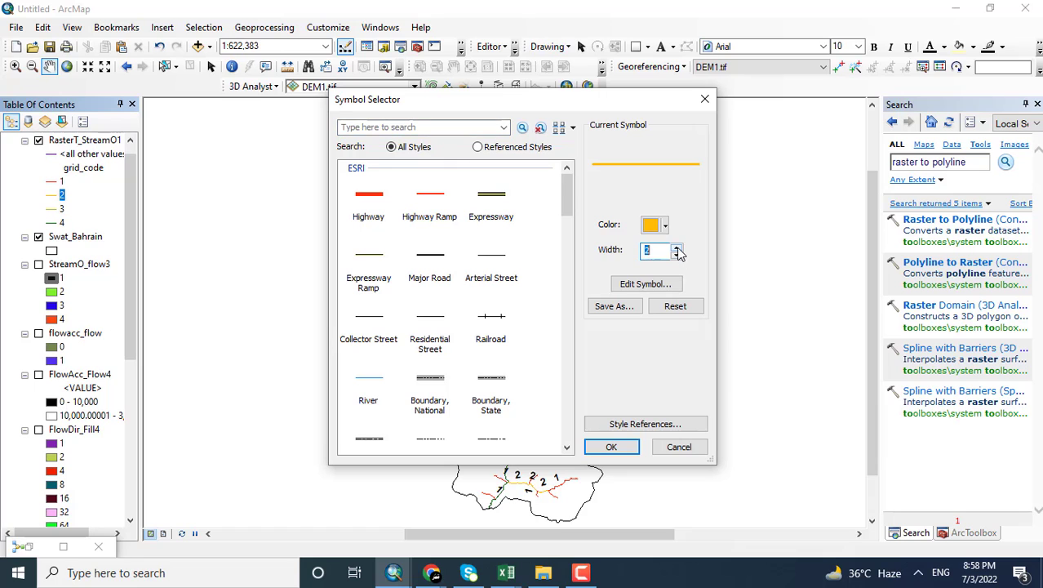
left_click(611, 447)
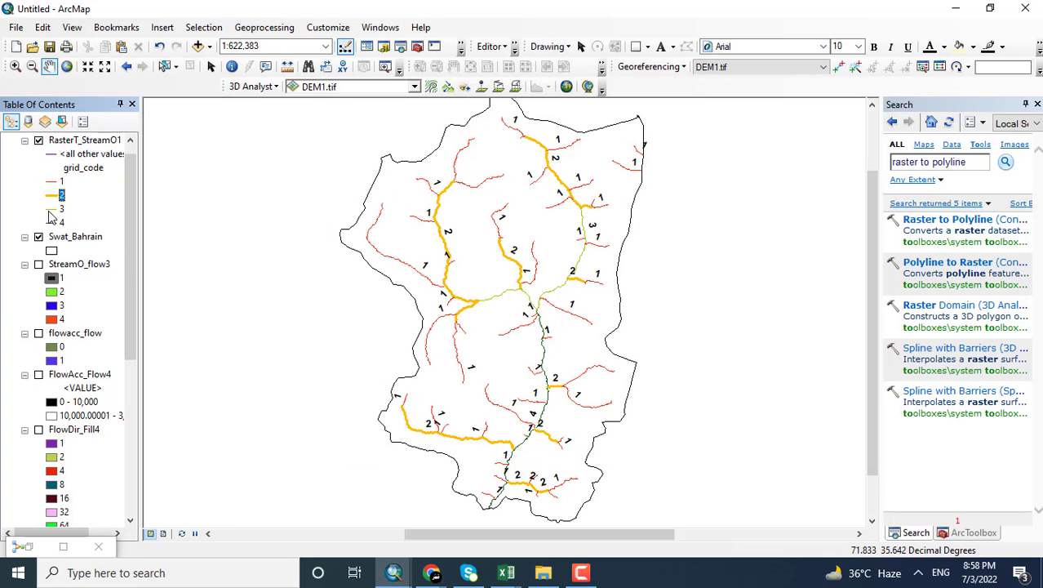
Step: Set the line width of the grid_code 3 symbol in RasterT_StreamO1 to 3
double_click(52, 209)
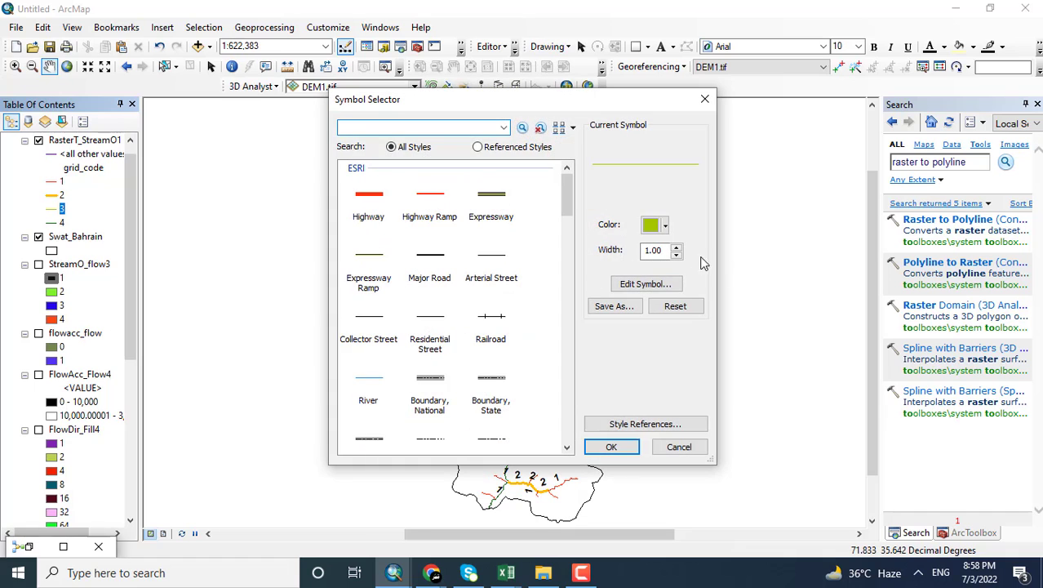
left_click(677, 251)
left_click(611, 446)
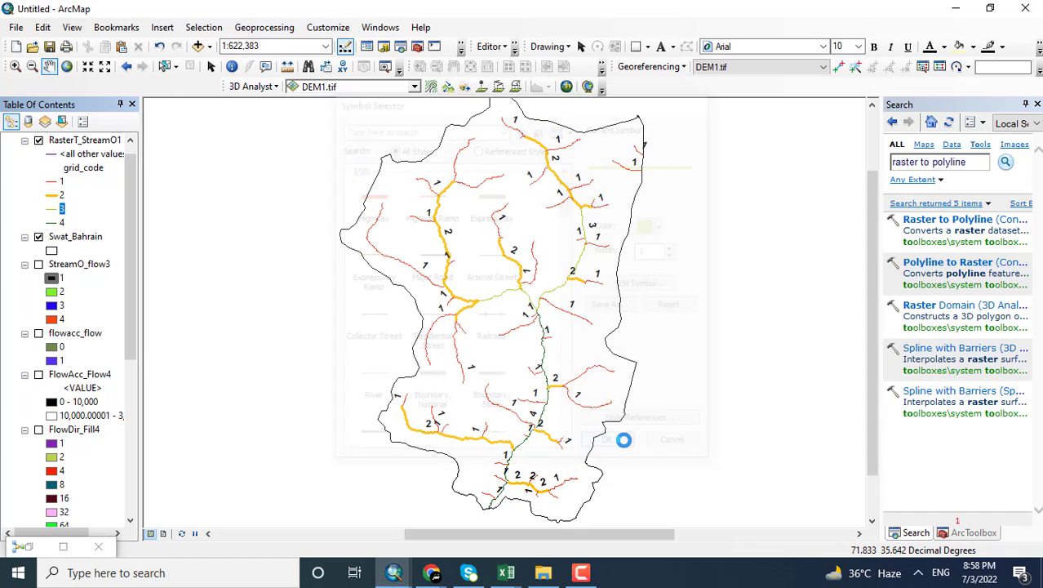
Step: Set the line width of the grid_code 4 symbol in RasterT_StreamO1 to 4
double_click(53, 222)
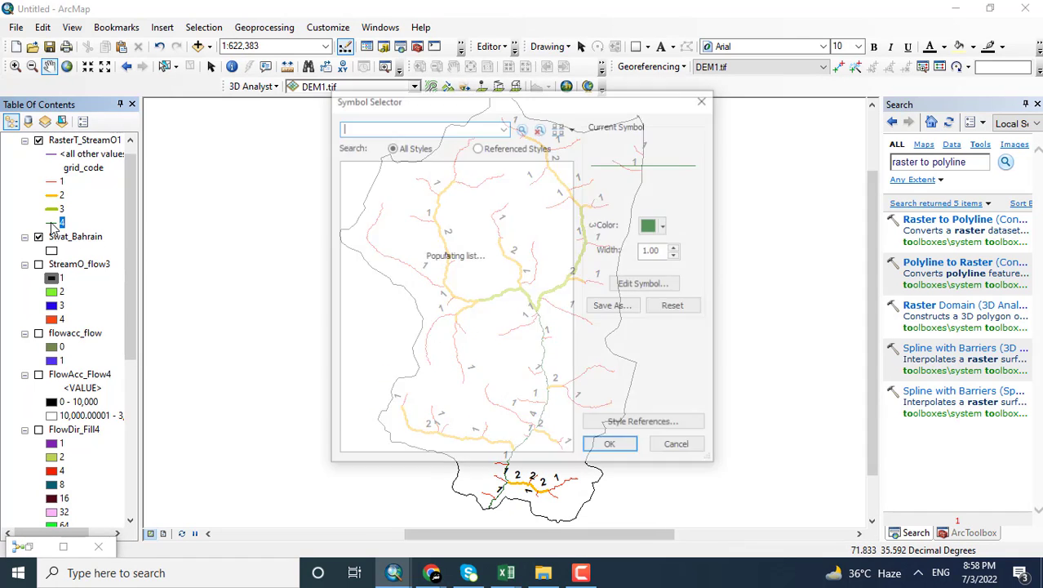
left_click(676, 249)
left_click(677, 249)
left_click(677, 249)
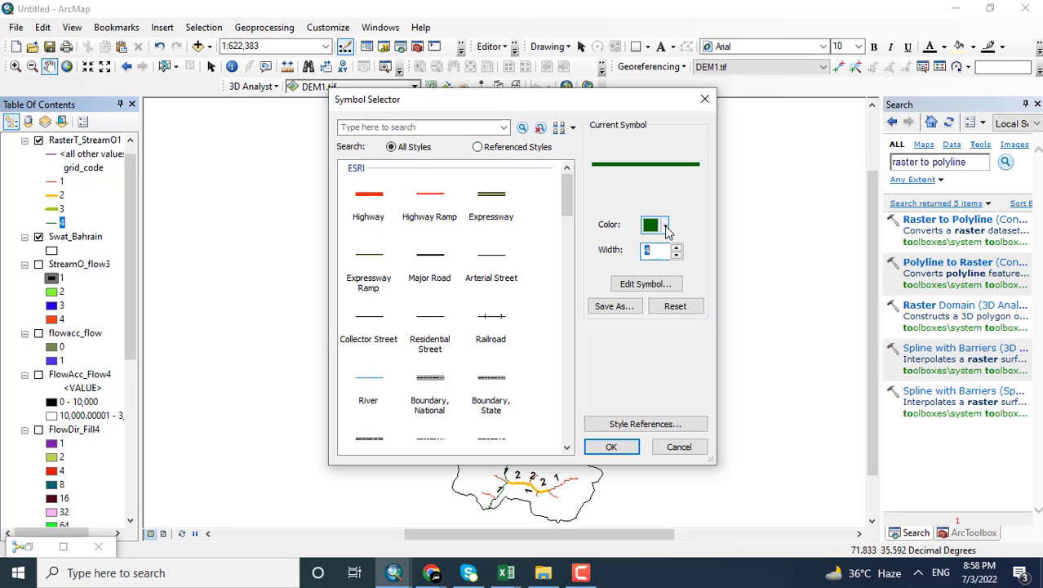
left_click(606, 447)
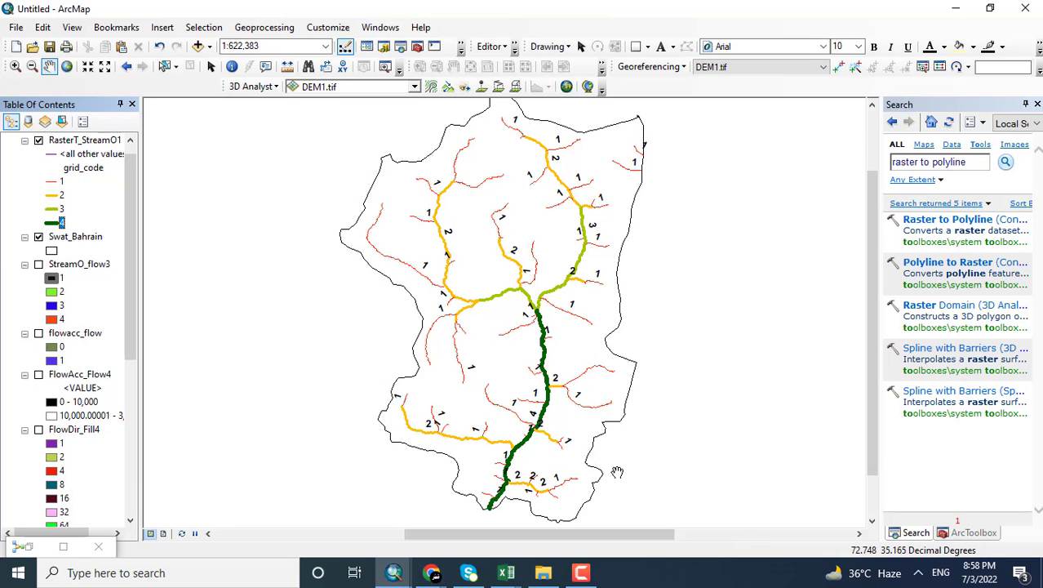